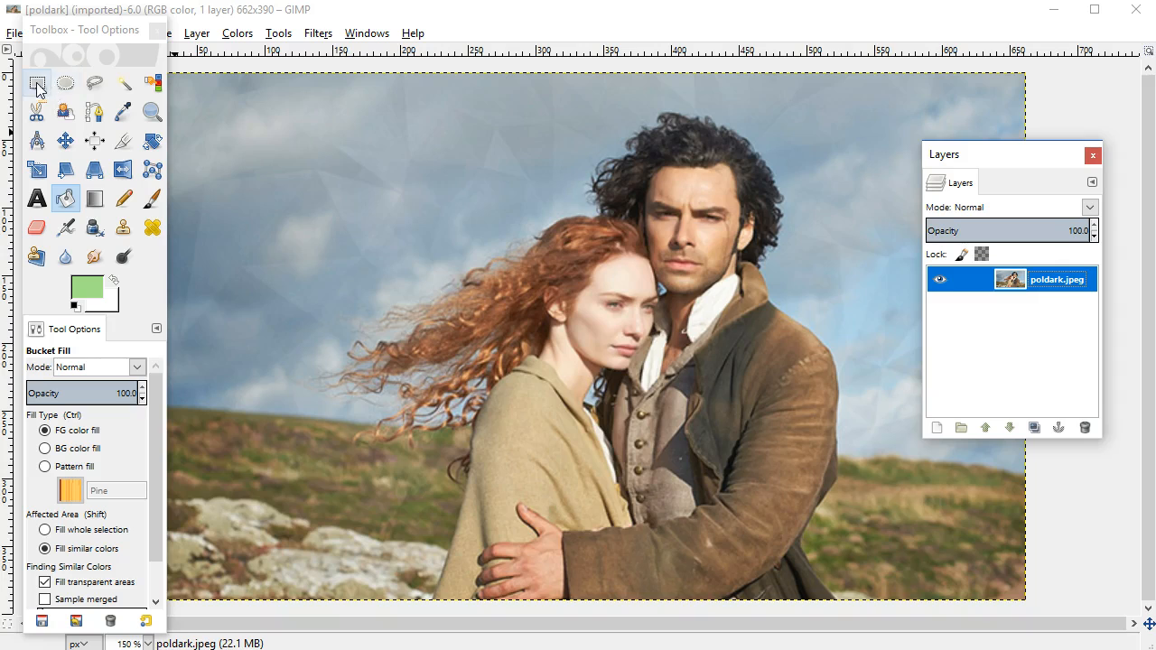
Delete three rectangular areas using Rectangle Select: about 74×83 px and 56×72 px in the sky, and about 44×114 px across the left horizon.
{"action": "left_click", "coordinate": [37, 83]}
{"action": "left_click_drag", "start_coordinate": [220, 148], "coordinate": [320, 260]}
{"action": "key", "text": "Delete"}
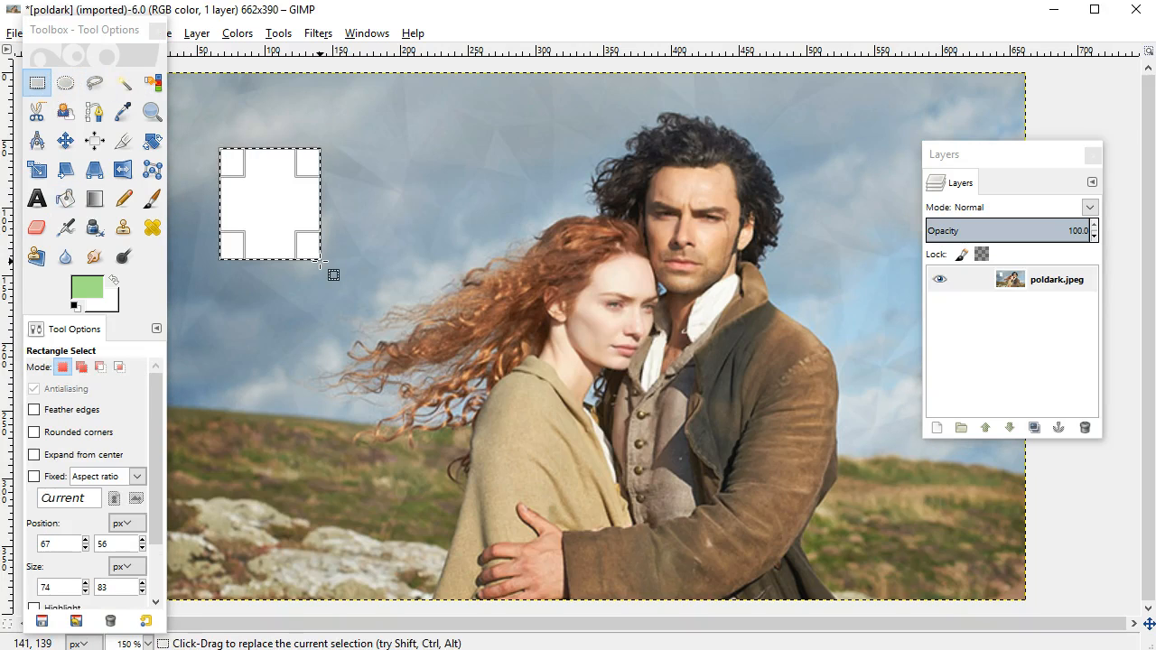
{"action": "left_click_drag", "start_coordinate": [811, 125], "coordinate": [886, 221]}
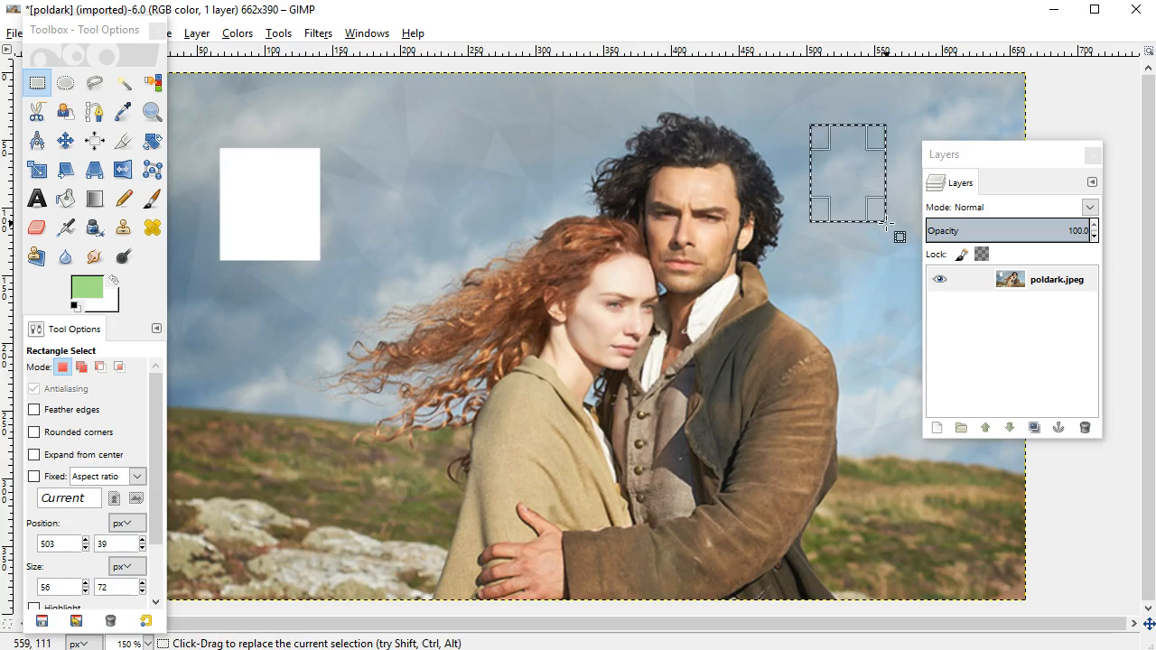
{"action": "key", "text": "Delete"}
{"action": "left_click_drag", "start_coordinate": [236, 351], "coordinate": [295, 505]}
{"action": "key", "text": "Delete"}
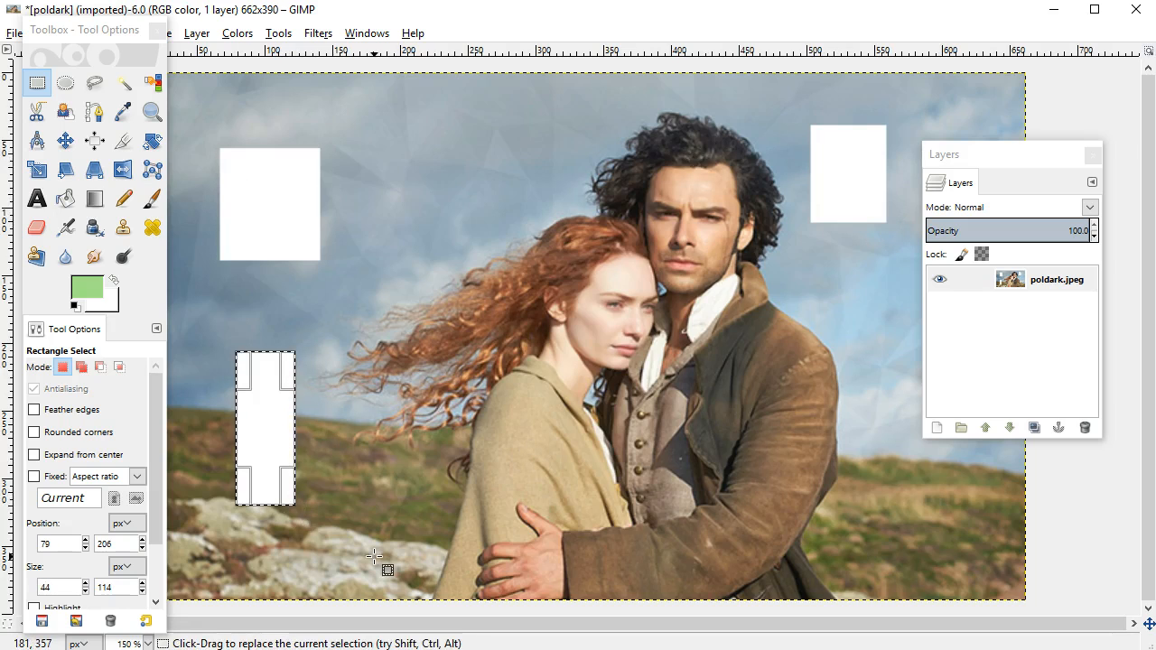
Delete an elliptical area of about 94×72 px from the sky above the woman's hair using Ellipse Select.
{"action": "left_click", "coordinate": [65, 82]}
{"action": "left_click_drag", "start_coordinate": [348, 133], "coordinate": [472, 231]}
{"action": "key", "text": "Delete"}
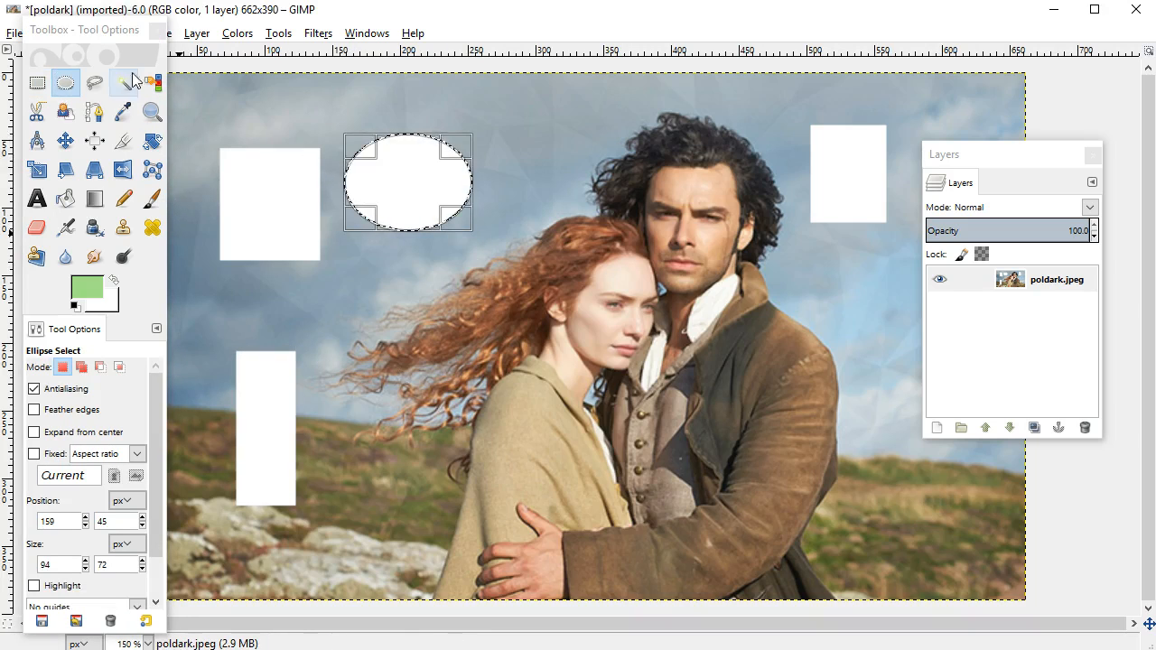
Outline the background beside the man's coat with Free Select, following his shoulder and sleeve, and delete the enclosed area.
{"action": "left_click", "coordinate": [96, 83]}
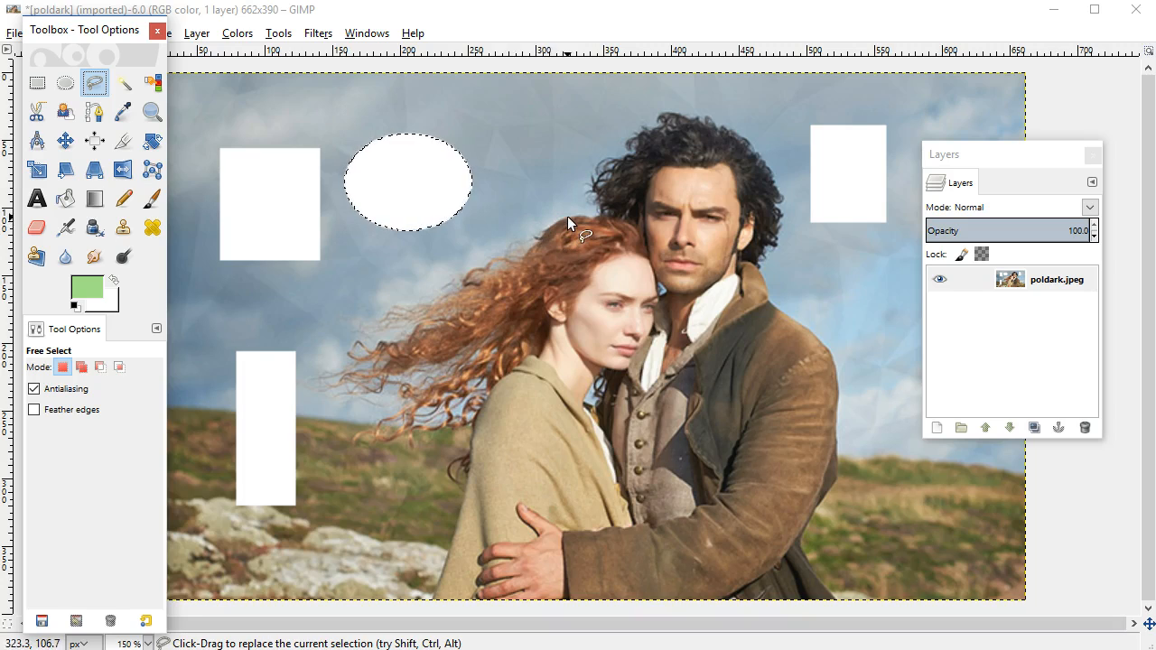
{"action": "left_click", "coordinate": [770, 302]}
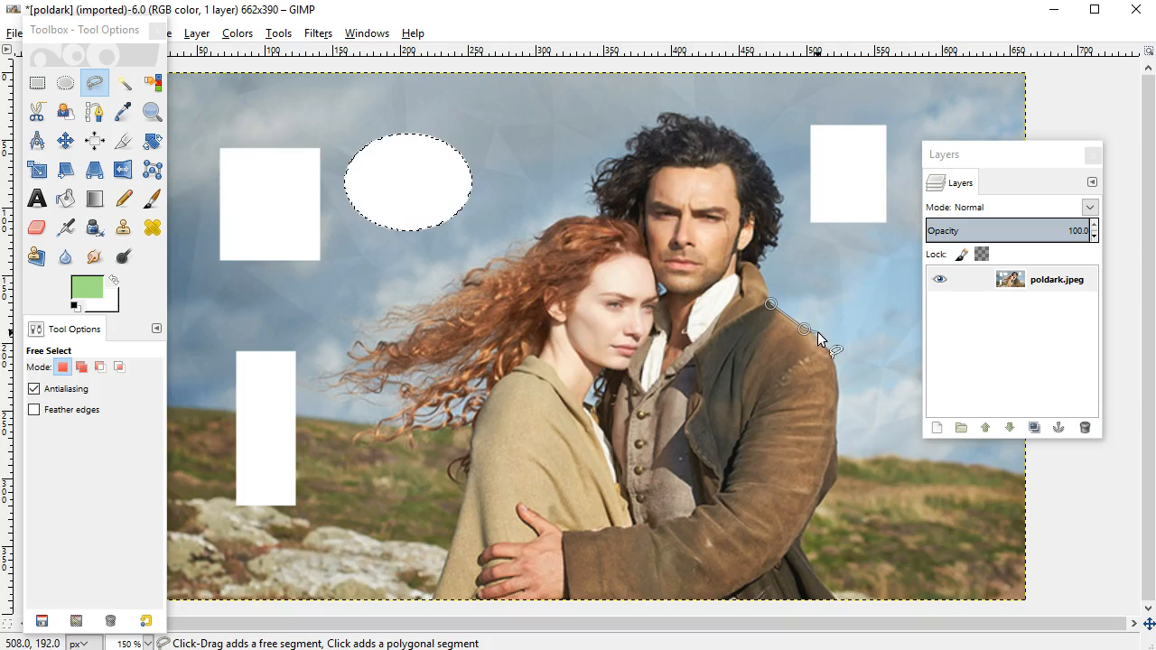
{"action": "left_click", "coordinate": [823, 342]}
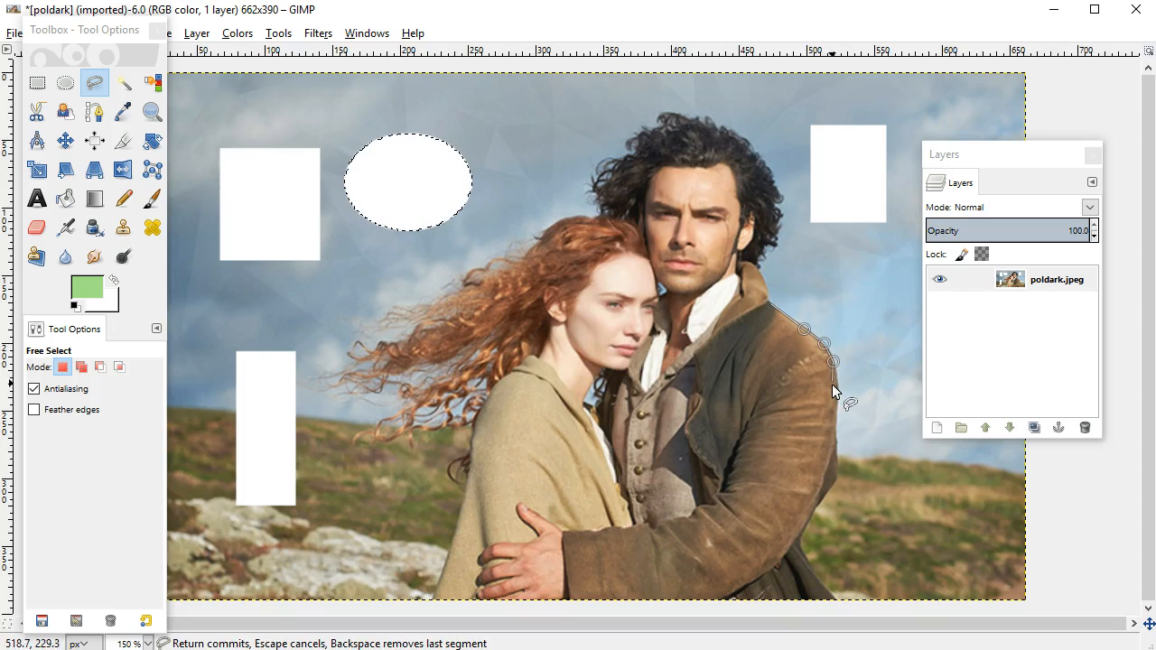
{"action": "left_click", "coordinate": [838, 390]}
{"action": "left_click", "coordinate": [837, 419]}
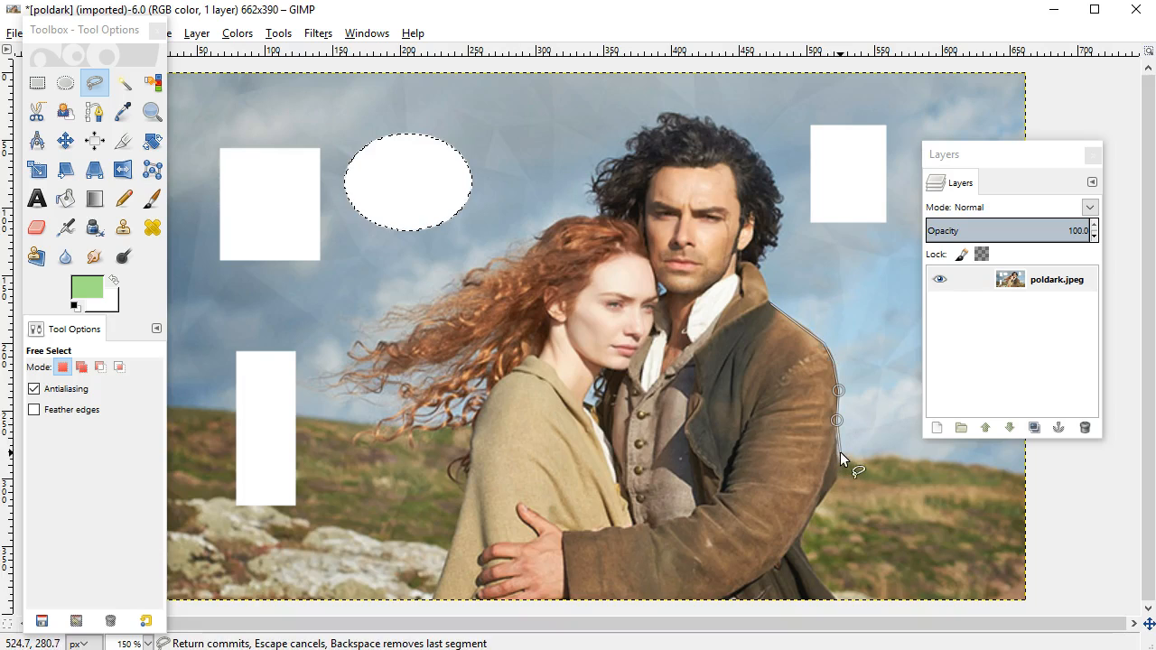
{"action": "left_click", "coordinate": [886, 474]}
{"action": "left_click", "coordinate": [893, 276]}
{"action": "left_click", "coordinate": [792, 284]}
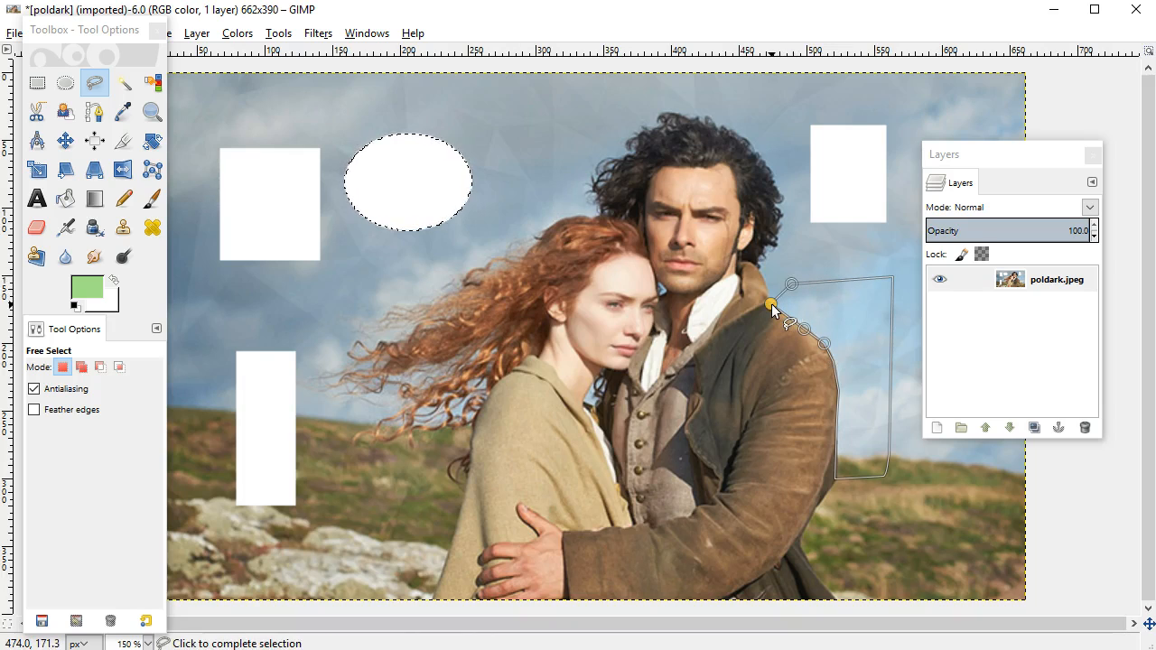
{"action": "left_click", "coordinate": [772, 303]}
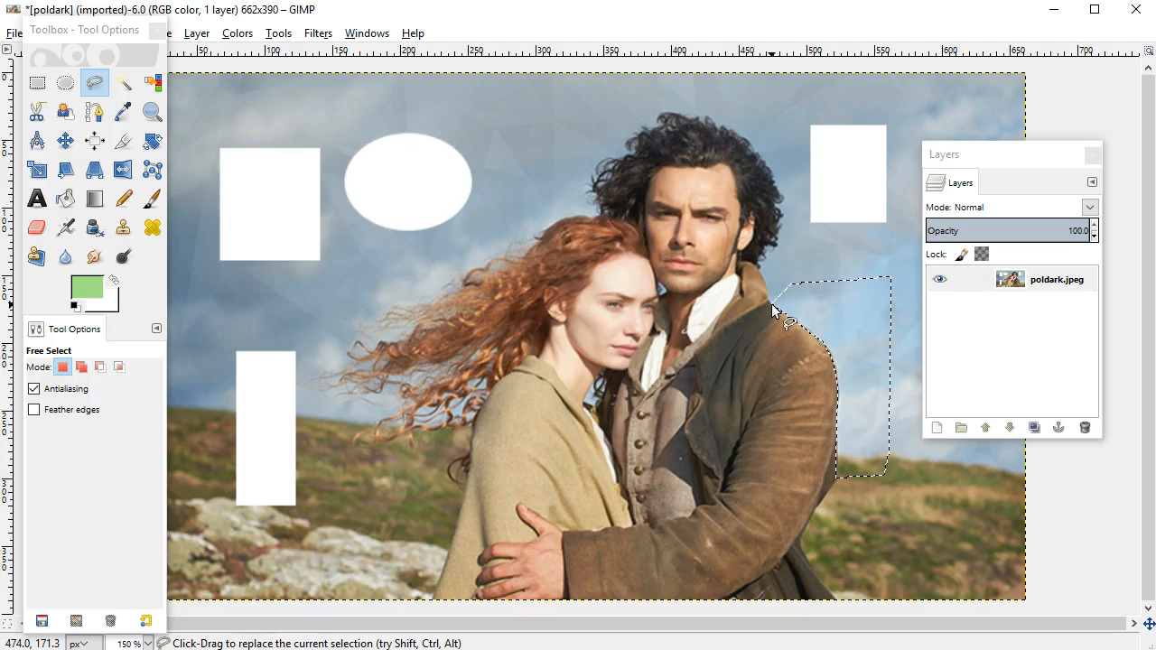
{"action": "key", "text": "Delete"}
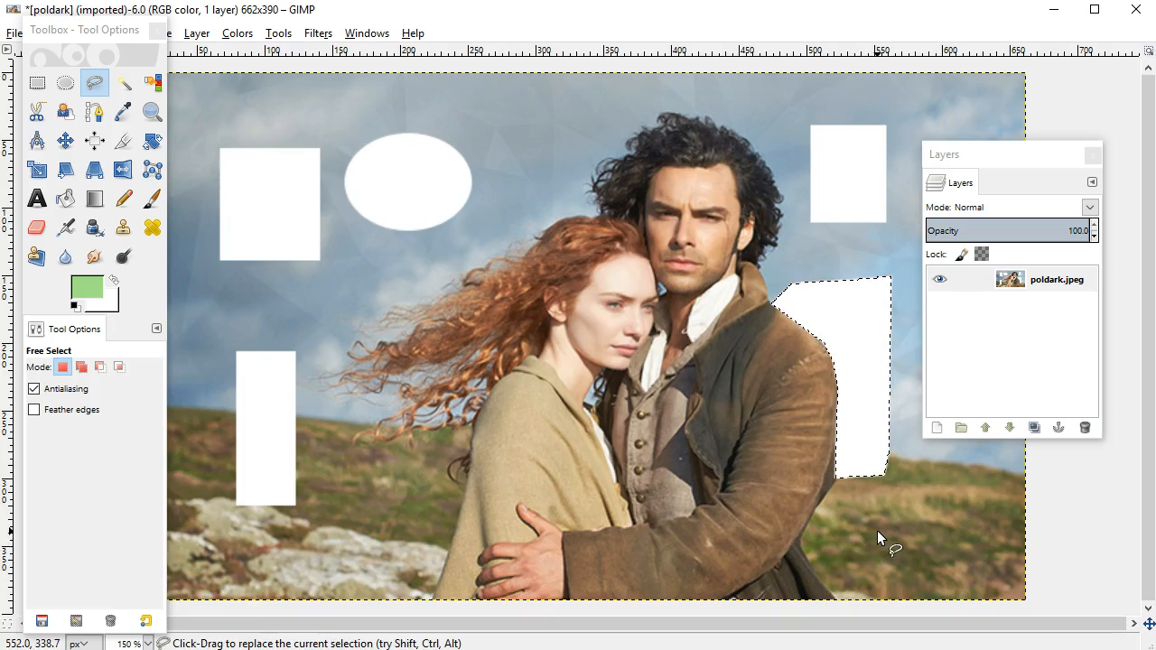
Try Fuzzy Select with a threshold of 79.4 on the sky, the area around the man's hair and the hillside.
{"action": "left_click", "coordinate": [124, 84]}
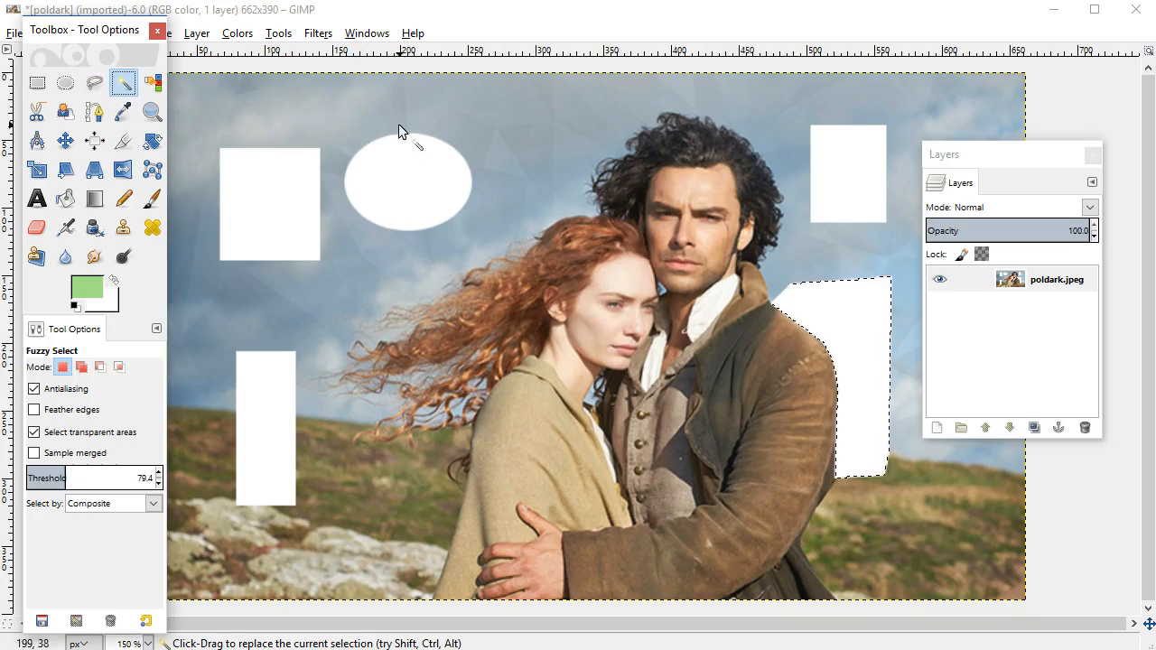
{"action": "left_click", "coordinate": [538, 166]}
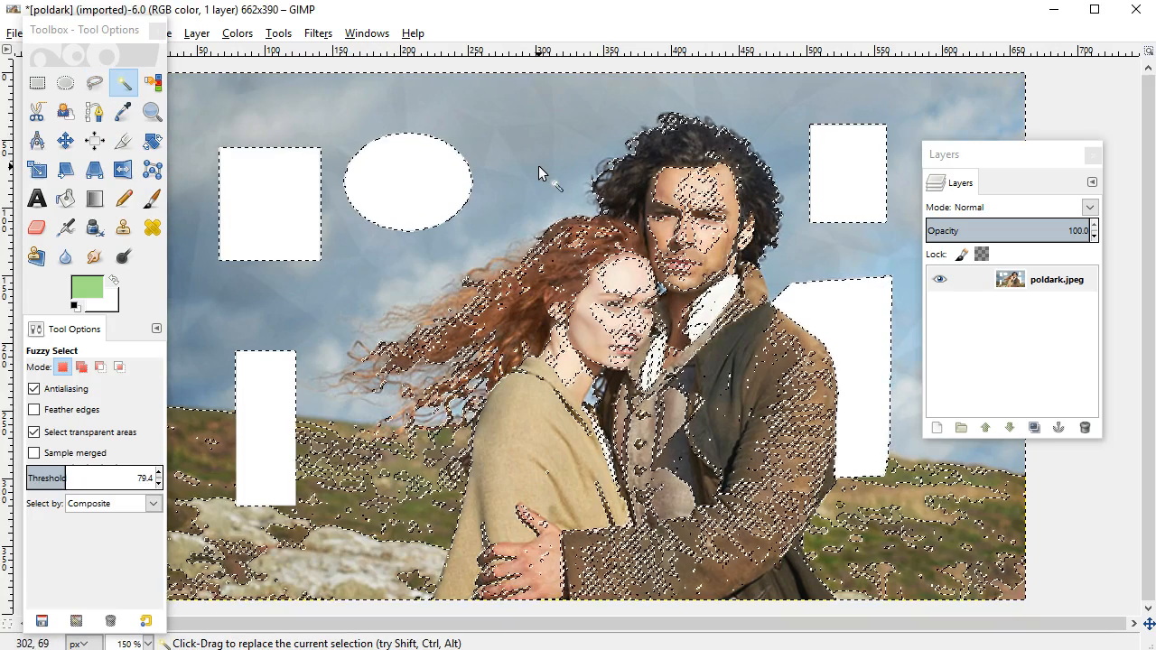
{"action": "left_click", "coordinate": [762, 119]}
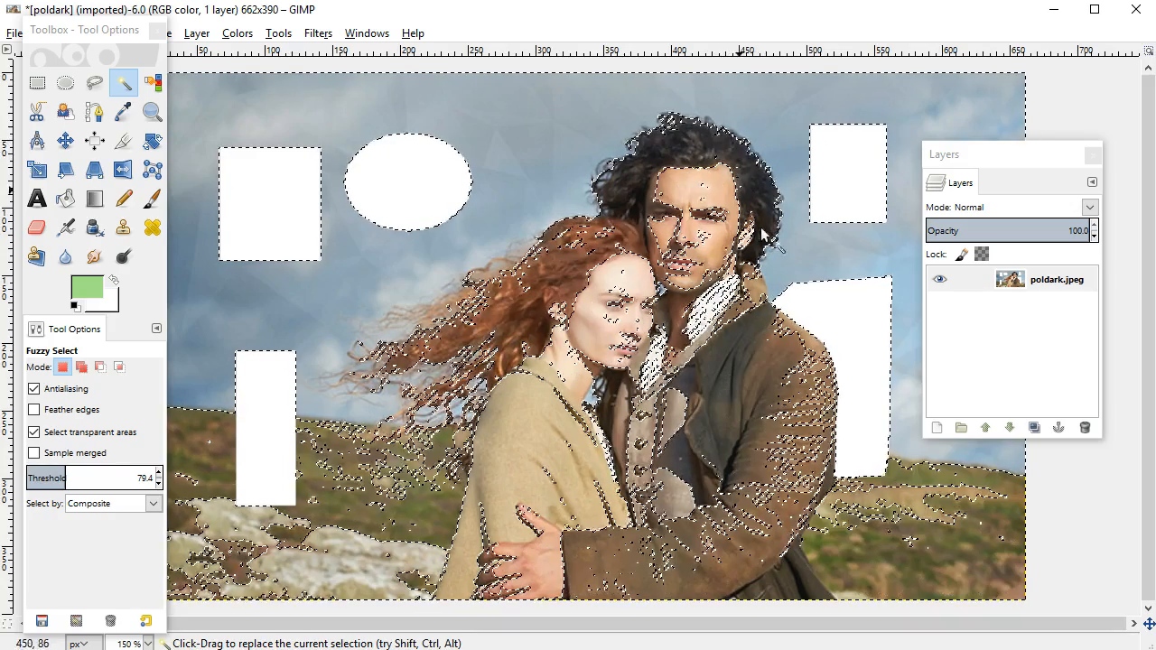
{"action": "left_click", "coordinate": [380, 517]}
Lower the Fuzzy Select threshold to 14.2 and select the sky above the woman's hair.
{"action": "left_click_drag", "start_coordinate": [63, 482], "coordinate": [14, 487]}
{"action": "double_click", "coordinate": [143, 479]}
{"action": "type", "text": "14.2"}
{"action": "key", "text": "Return"}
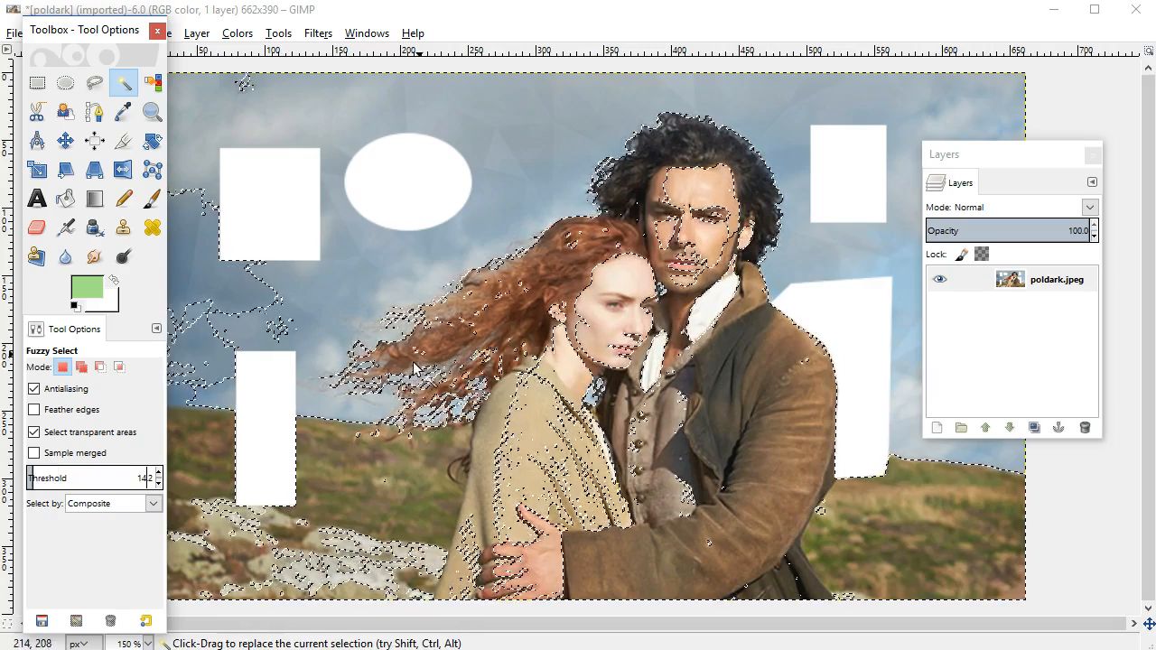
{"action": "left_click", "coordinate": [526, 198]}
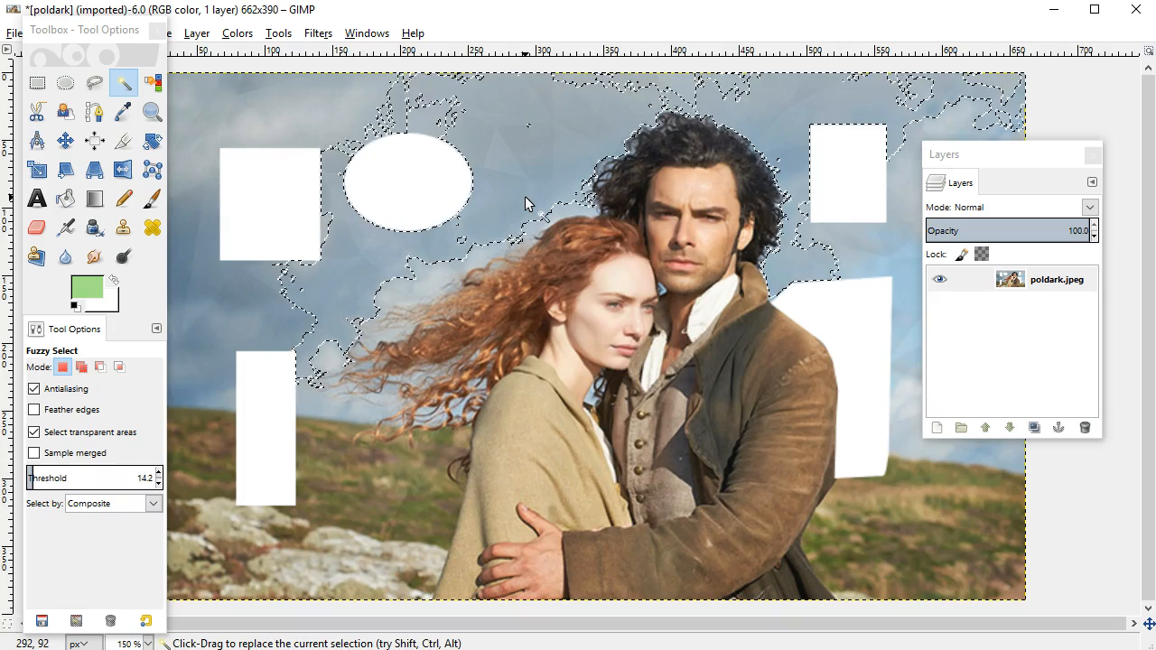
Try Fuzzy Select at the lower threshold on the background beside the man, the grass, the hand and the woman's cheek.
{"action": "left_click", "coordinate": [853, 429]}
{"action": "left_click", "coordinate": [878, 544]}
{"action": "left_click", "coordinate": [879, 549]}
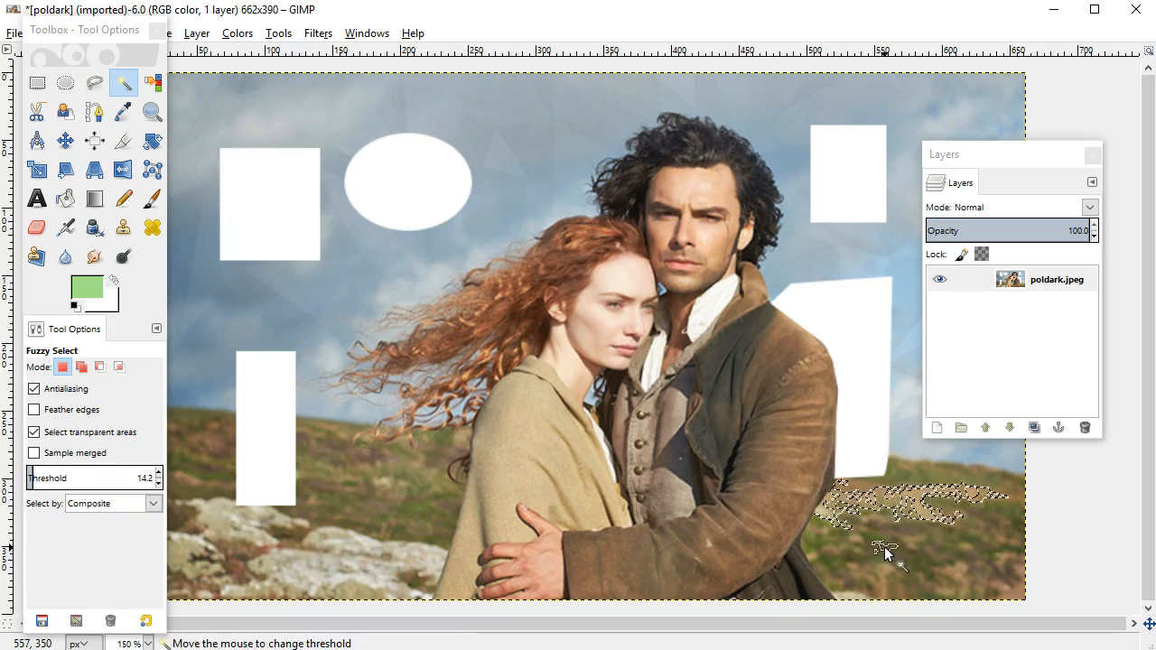
{"action": "mouse_move", "coordinate": [533, 488]}
{"action": "left_mouse_down"}
{"action": "mouse_move", "coordinate": [525, 465]}
{"action": "mouse_move", "coordinate": [543, 478]}
{"action": "left_mouse_up"}
{"action": "left_click", "coordinate": [577, 328]}
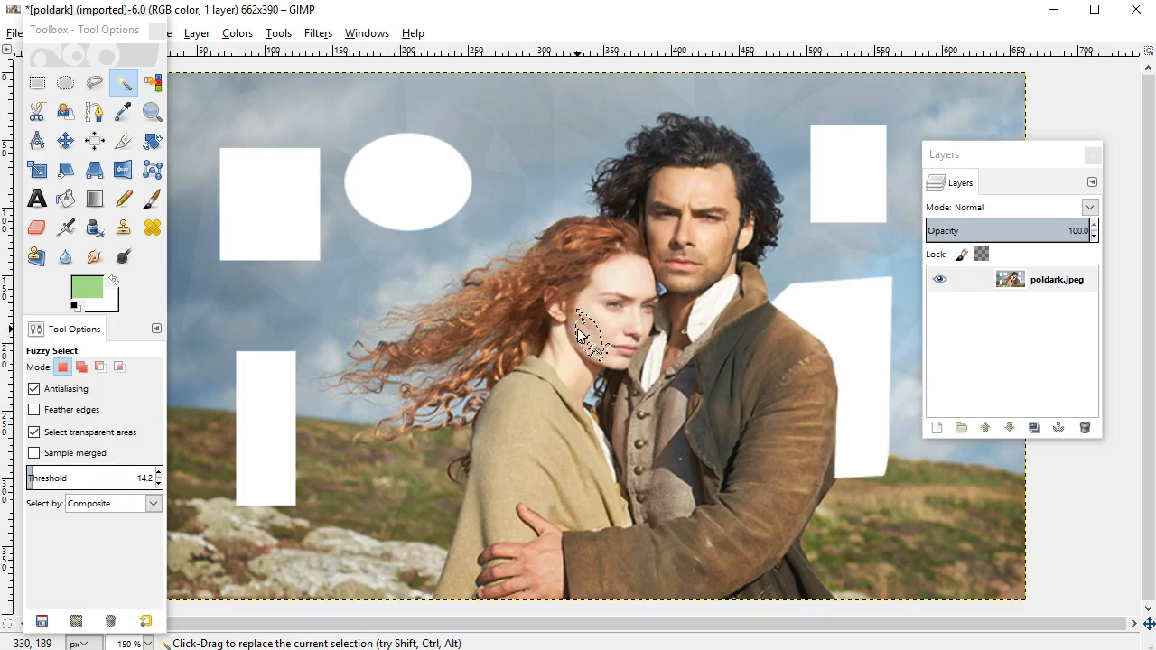
Delete fuzzy-selected patches of the sky around the couple and of the grass on both sides.
{"action": "left_click", "coordinate": [534, 198]}
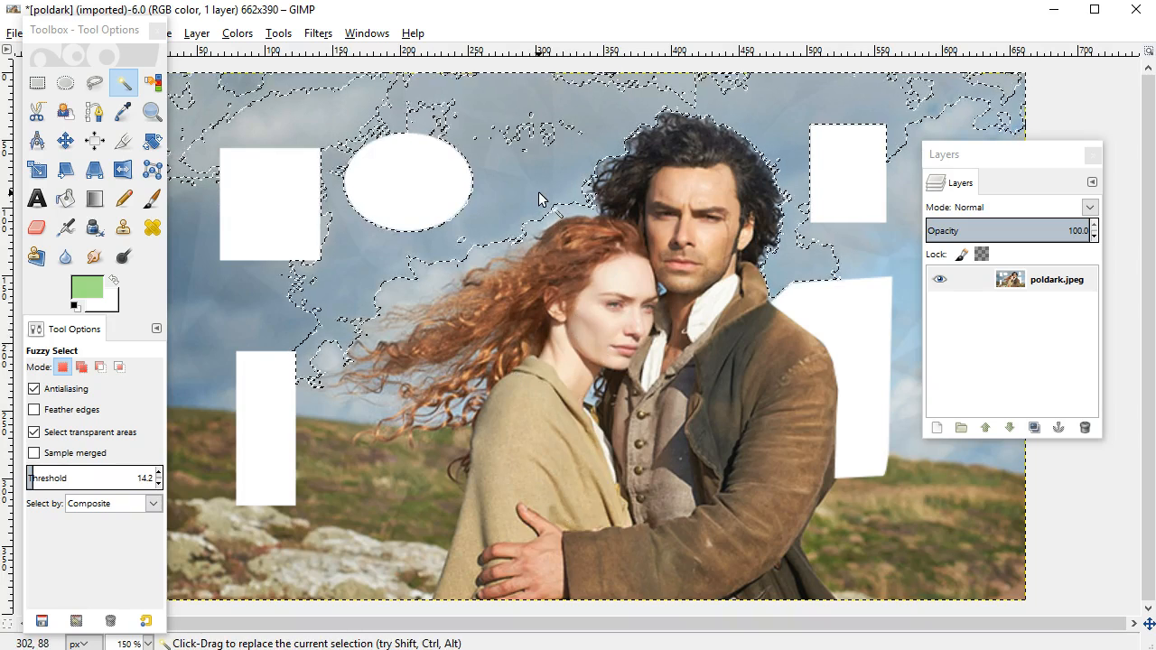
{"action": "key", "text": "Delete"}
{"action": "left_click", "coordinate": [390, 341]}
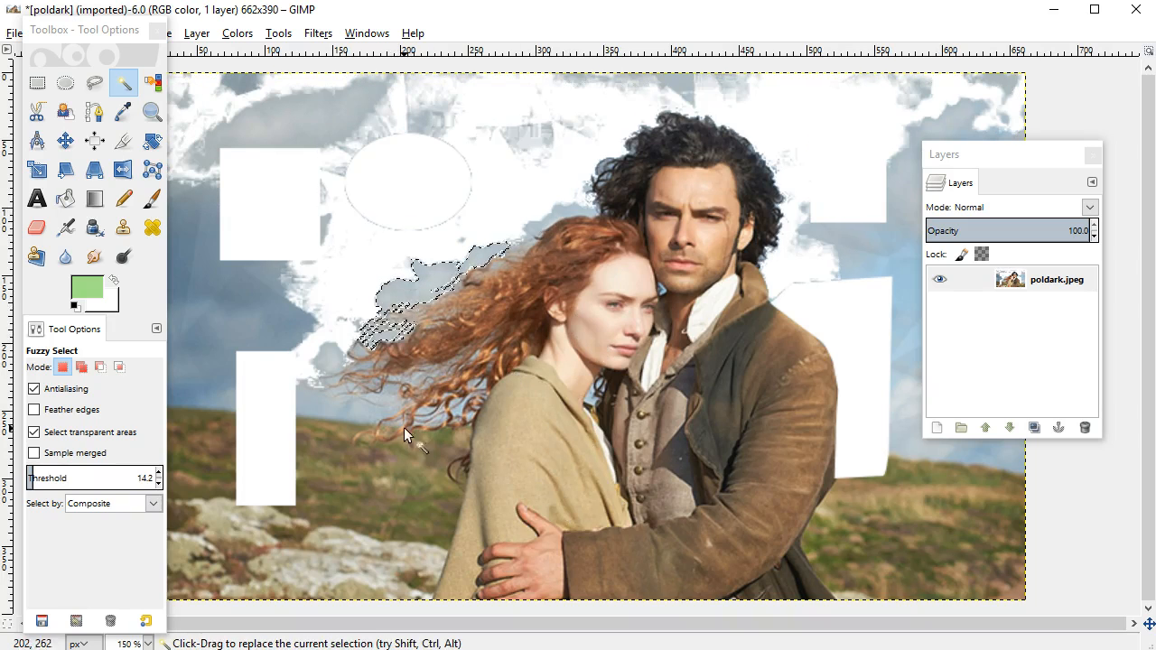
{"action": "left_click", "coordinate": [413, 461]}
{"action": "left_click", "coordinate": [857, 521]}
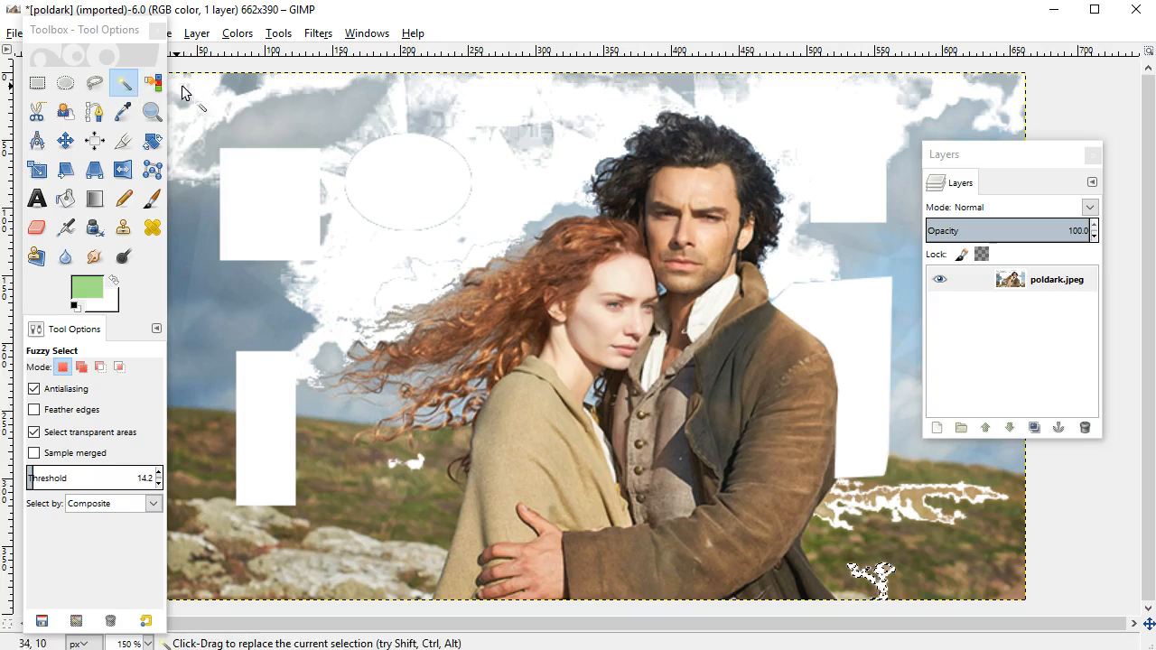
Delete the sky's blue and grey tones and the hillside's matching tones across the image using Select by Color at threshold 15.0.
{"action": "left_click", "coordinate": [152, 83]}
{"action": "left_click_drag", "start_coordinate": [230, 298], "coordinate": [231, 329]}
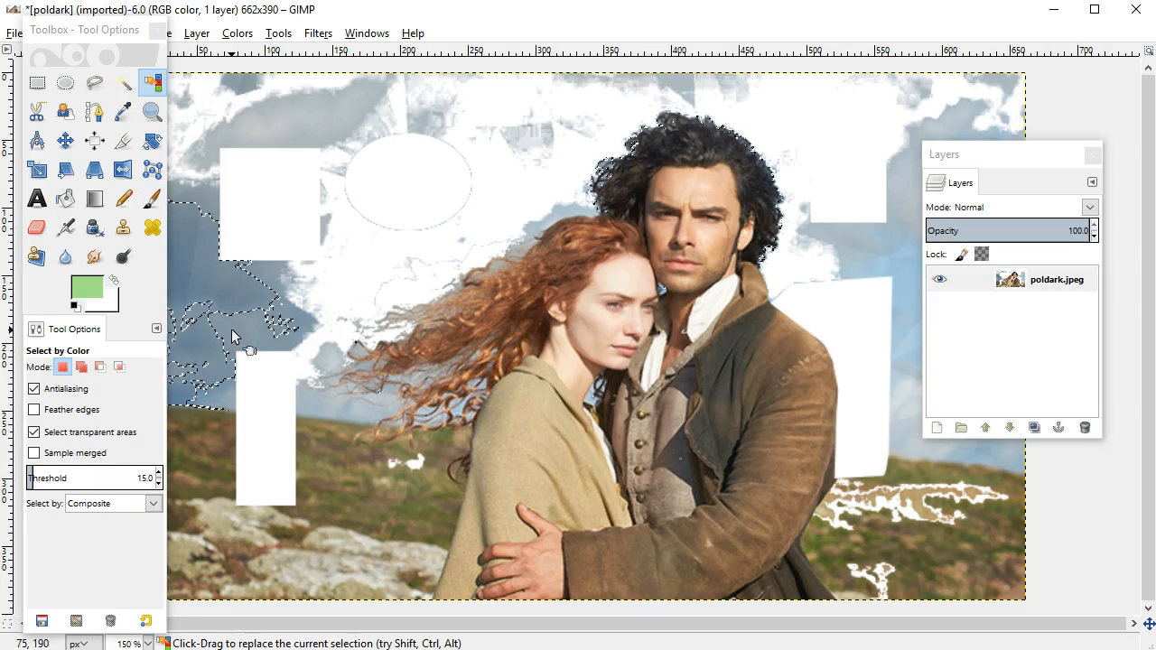
{"action": "left_click", "coordinate": [342, 411]}
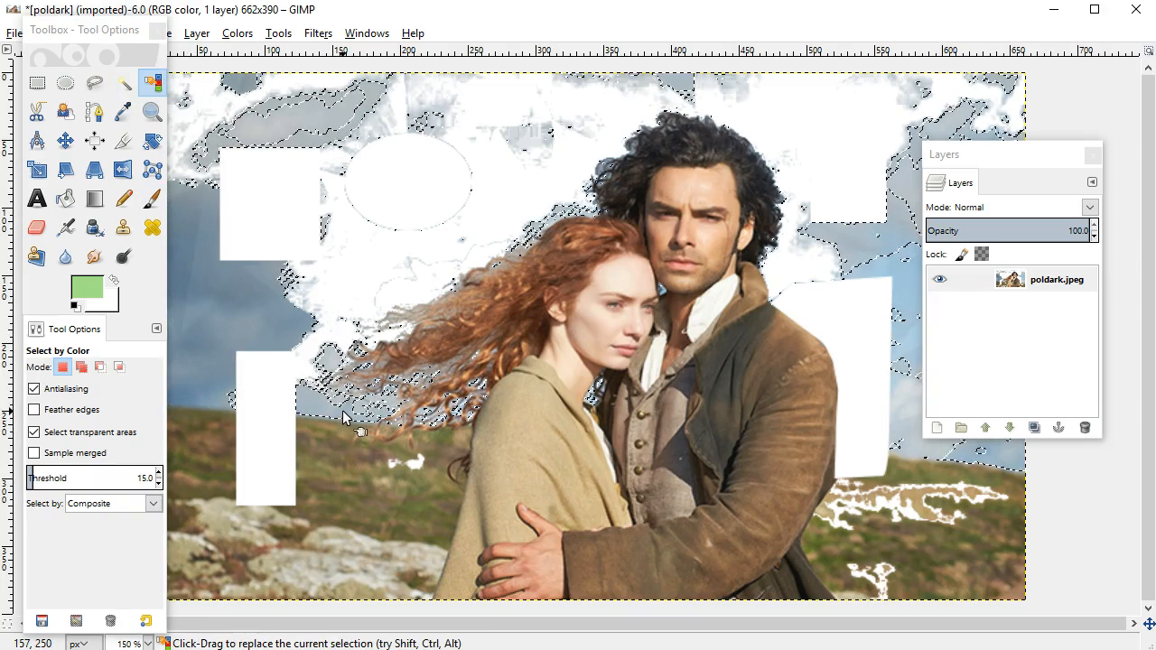
{"action": "left_click", "coordinate": [412, 519]}
{"action": "left_click", "coordinate": [911, 453]}
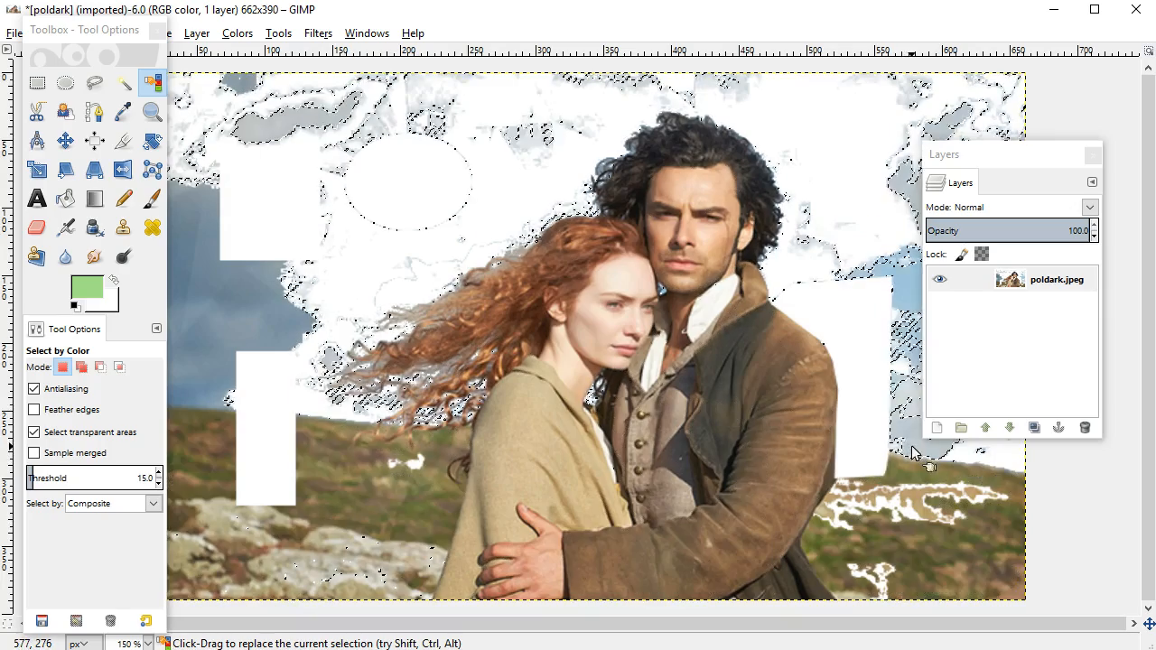
{"action": "left_click", "coordinate": [381, 526]}
{"action": "key", "text": "Delete"}
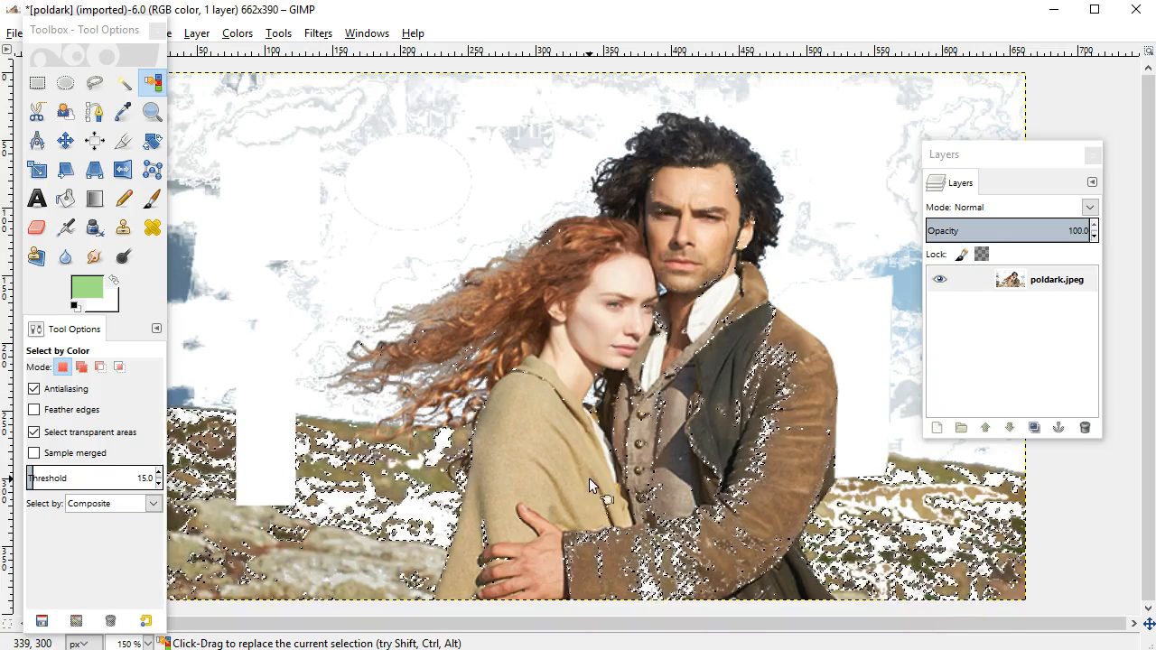
Undo all the deletions and selections to restore the original photo.
{"action": "key", "text": "ctrl+z"}
{"action": "key", "text": "ctrl+z"}
{"action": "key", "text": "ctrl+z"}
{"action": "key", "text": "ctrl+z"}
{"action": "key", "text": "ctrl+z"}
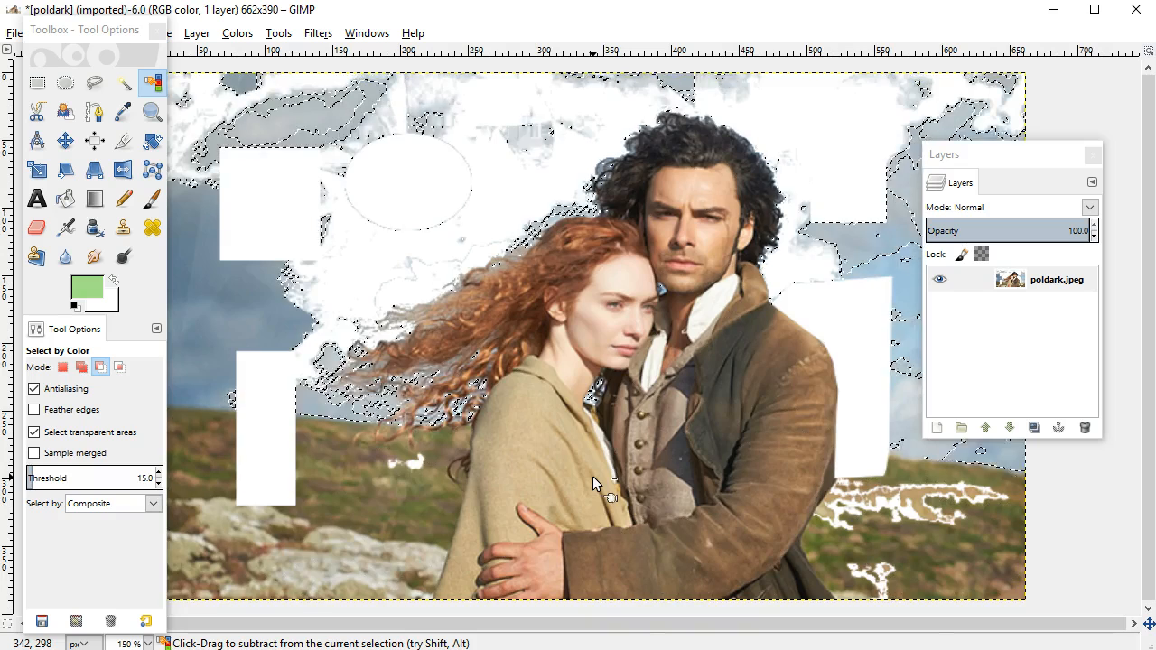
{"action": "key", "text": "ctrl+z"}
{"action": "key", "text": "ctrl+z"}
{"action": "key", "text": "ctrl+z"}
{"action": "key", "text": "ctrl+z"}
{"action": "key", "text": "ctrl+z"}
{"action": "key", "text": "ctrl+z"}
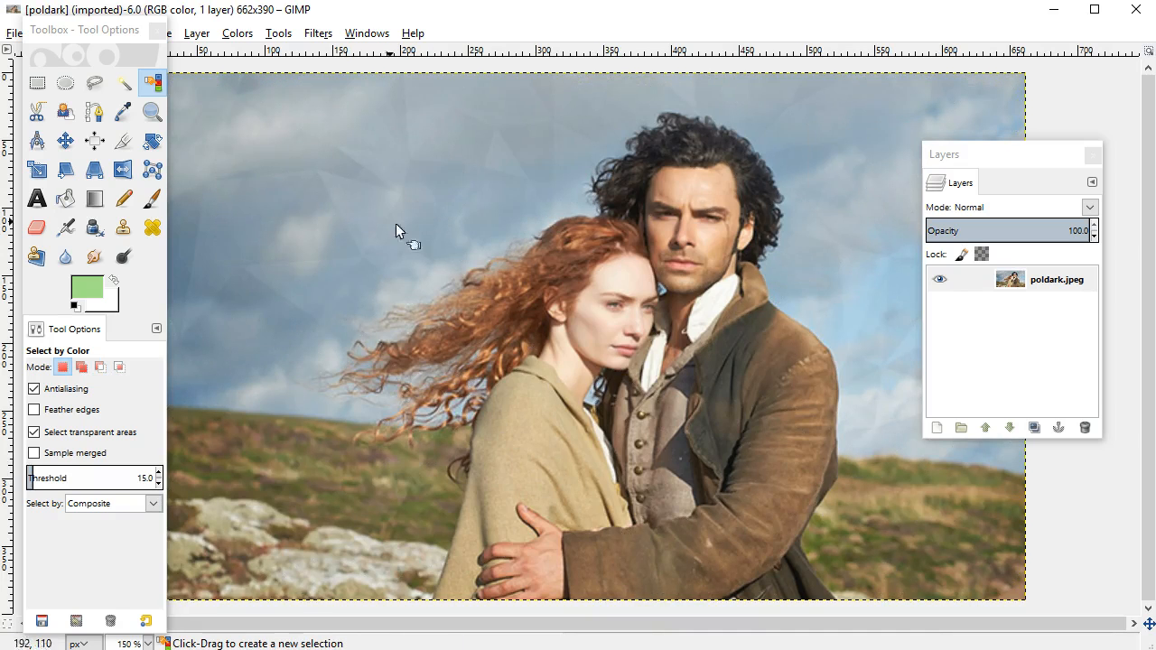
Trace the top edges of both people's hair with Scissors, close the outline through the sky, convert it to a selection and delete the area.
{"action": "left_click", "coordinate": [43, 117]}
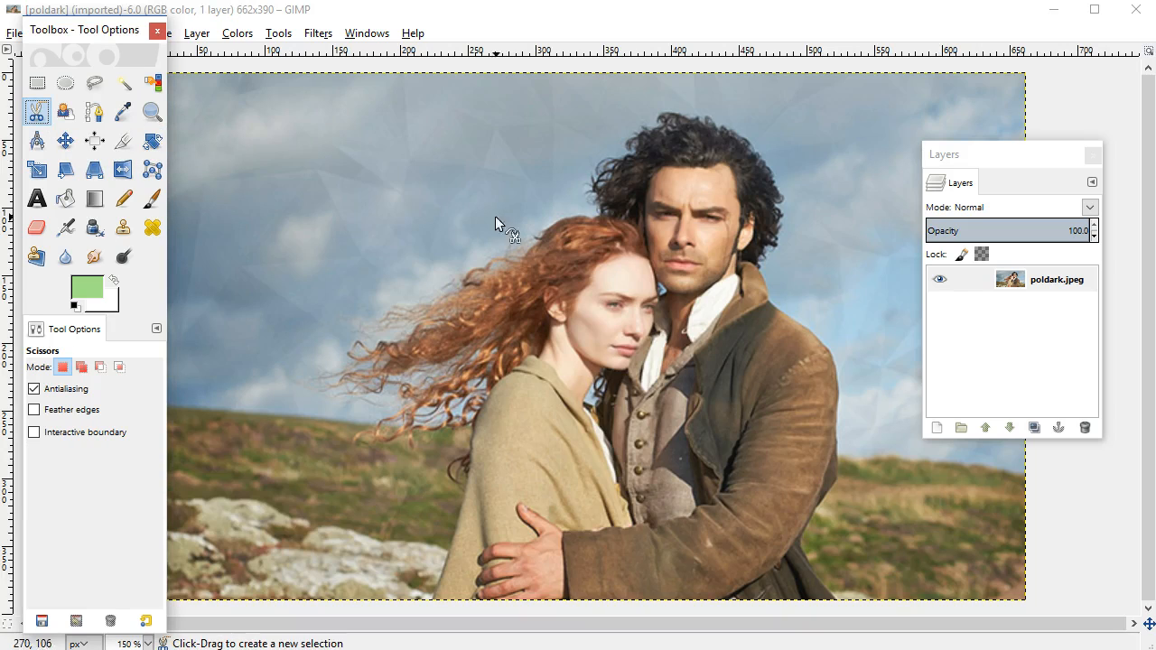
{"action": "left_click", "coordinate": [529, 254]}
{"action": "left_click", "coordinate": [548, 232]}
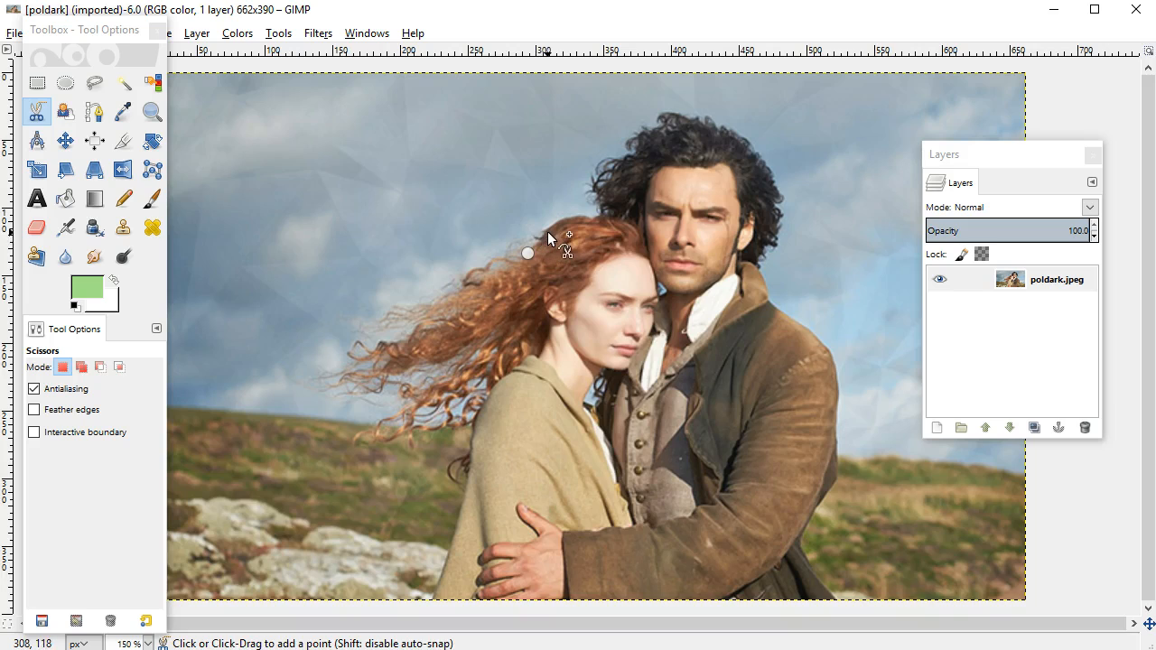
{"action": "left_click", "coordinate": [570, 218]}
{"action": "left_click", "coordinate": [604, 215]}
{"action": "left_click", "coordinate": [595, 186]}
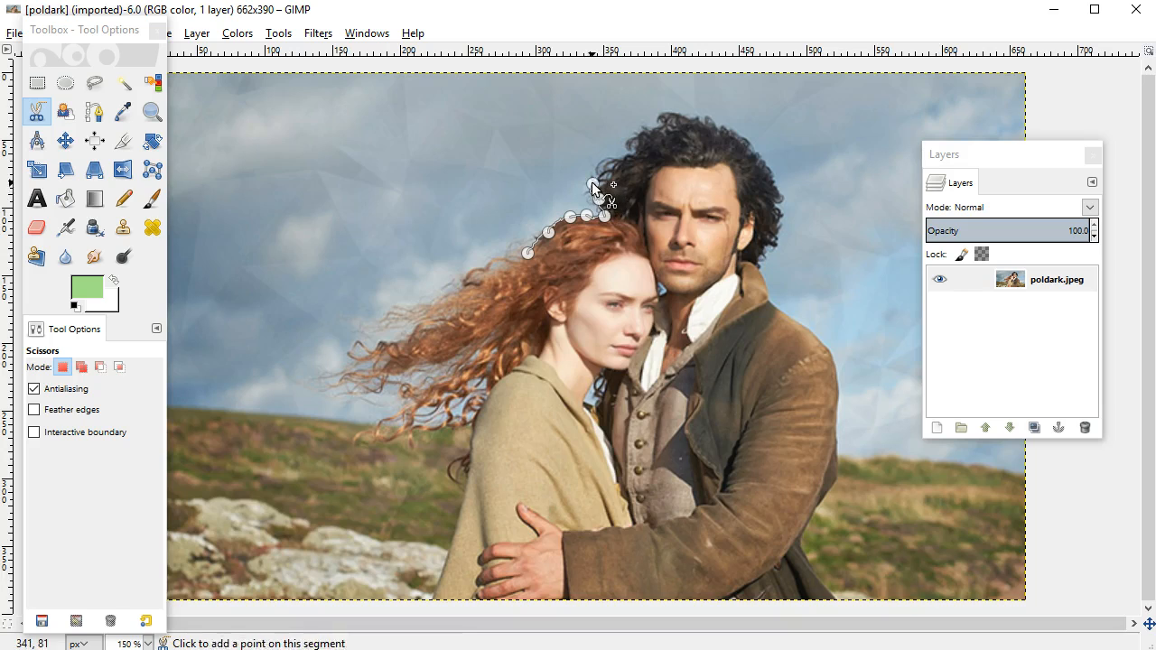
{"action": "left_click", "coordinate": [627, 160]}
{"action": "left_click", "coordinate": [637, 152]}
{"action": "left_click", "coordinate": [649, 127]}
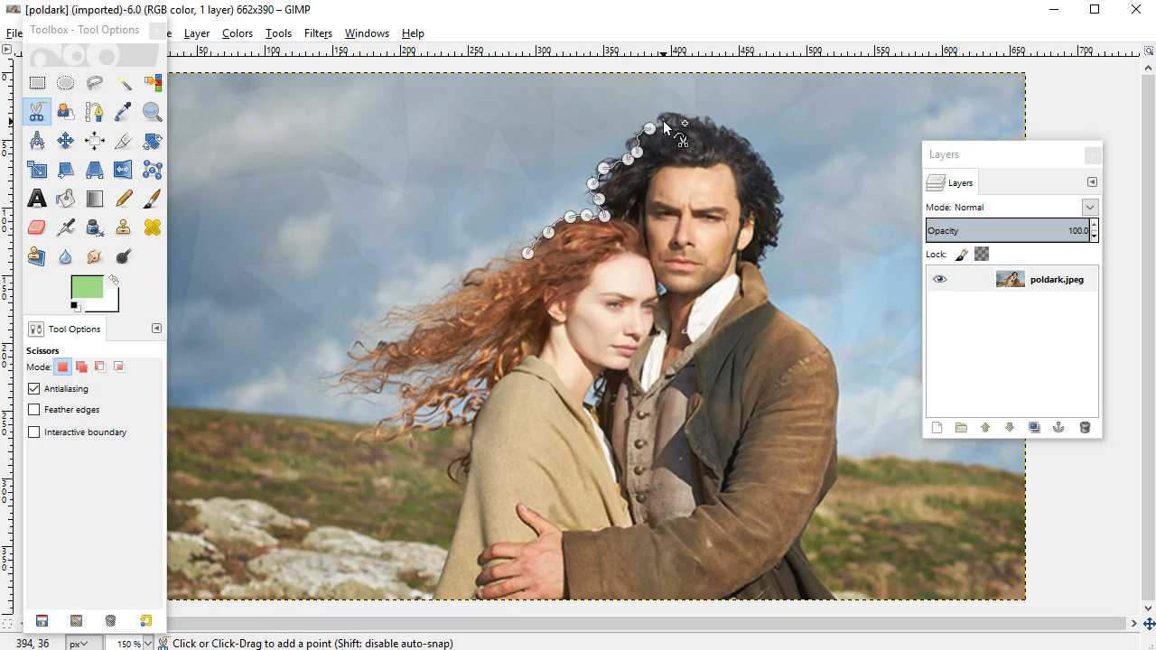
{"action": "left_click", "coordinate": [663, 115]}
{"action": "left_click", "coordinate": [690, 117]}
{"action": "left_click", "coordinate": [428, 111]}
{"action": "left_click", "coordinate": [386, 184]}
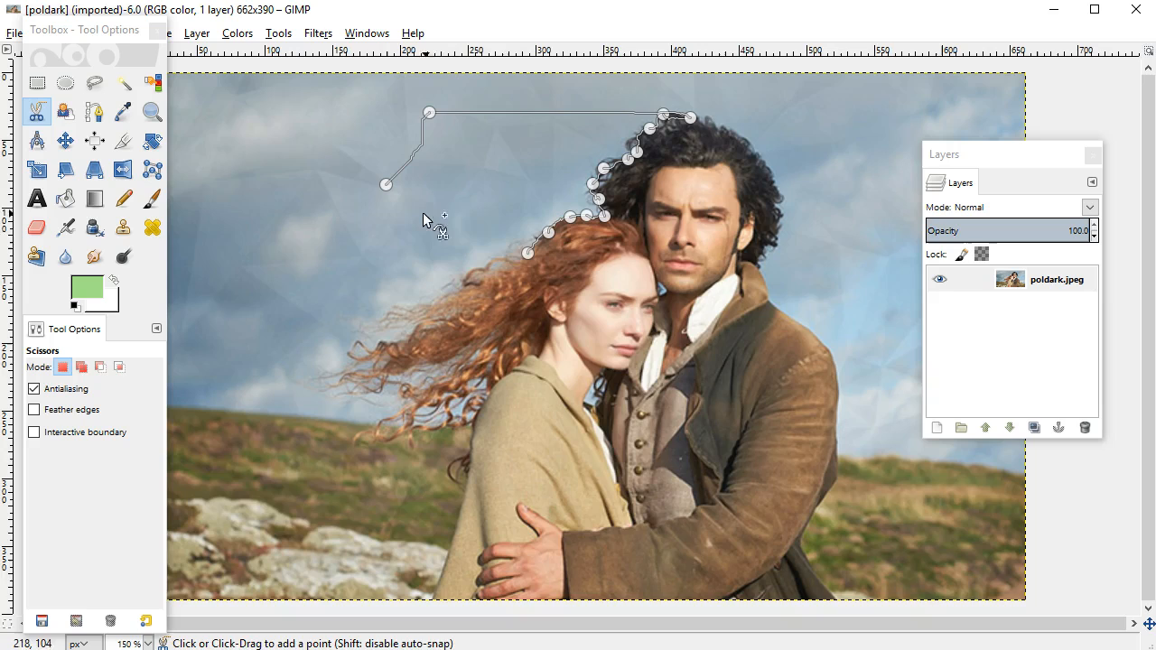
{"action": "left_click", "coordinate": [526, 251]}
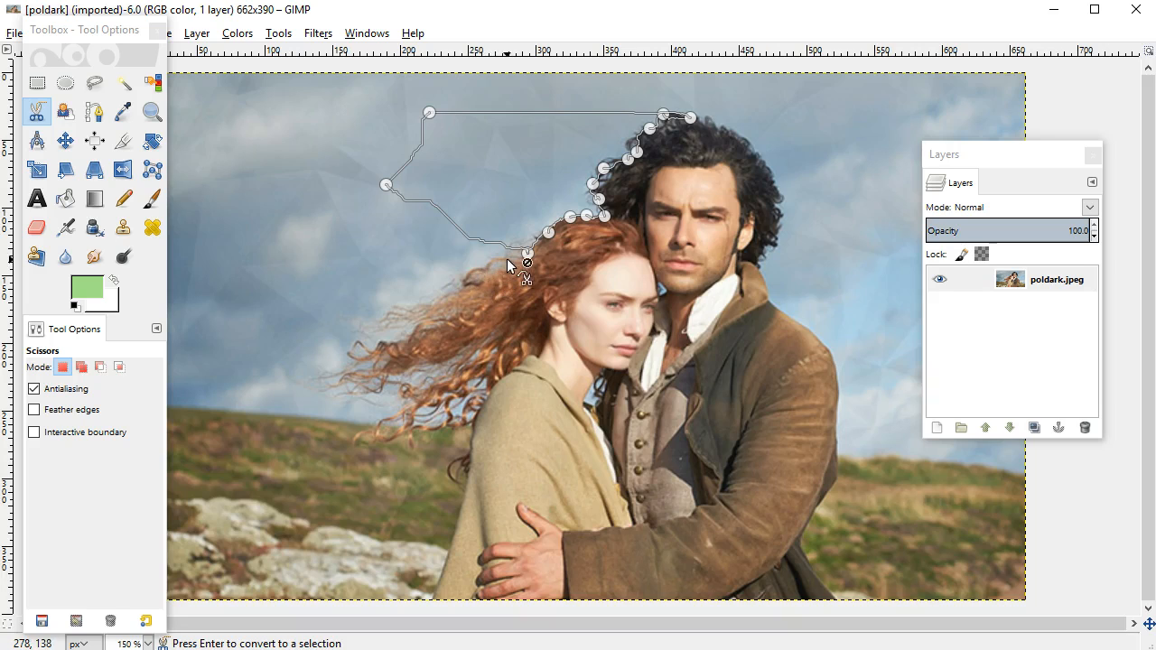
{"action": "left_click", "coordinate": [513, 169]}
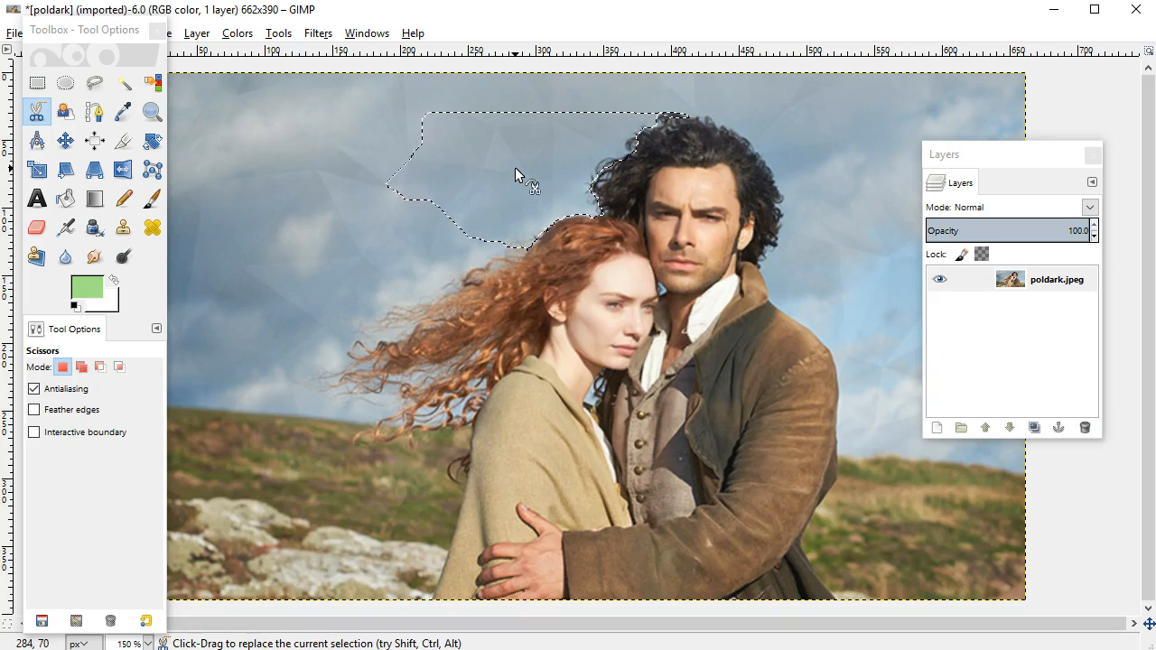
{"action": "key", "text": "Delete"}
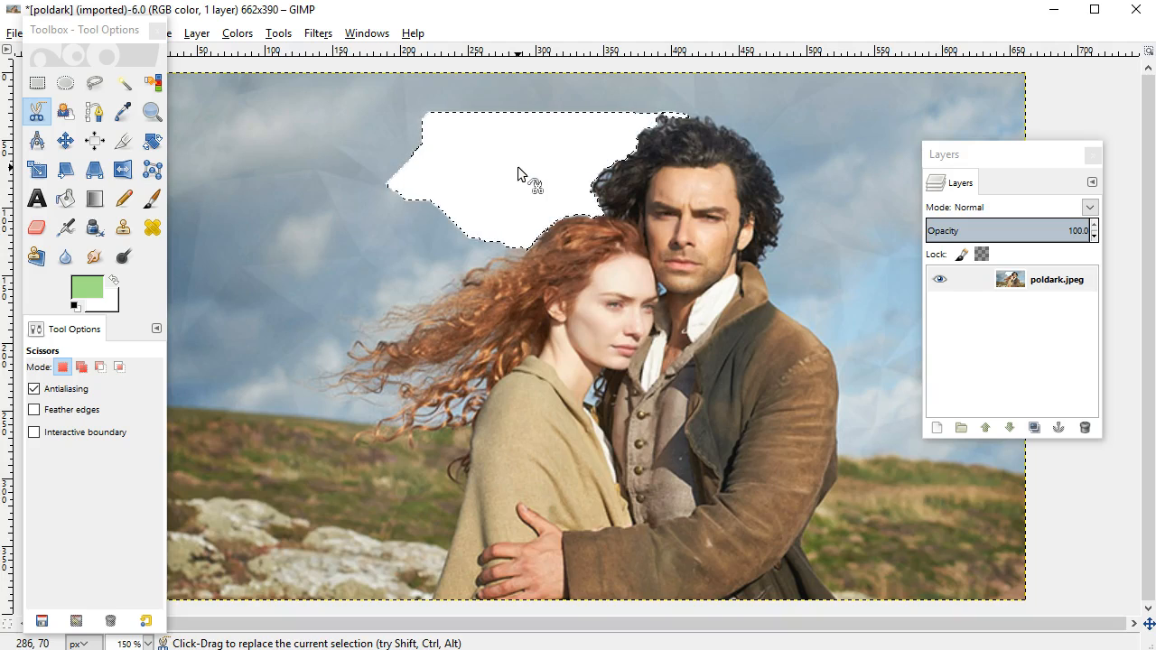
Undo the deletion of the sky area above the hair and clear the Scissors selection.
{"action": "key", "text": "ctrl"}
{"action": "key", "text": "ctrl+z"}
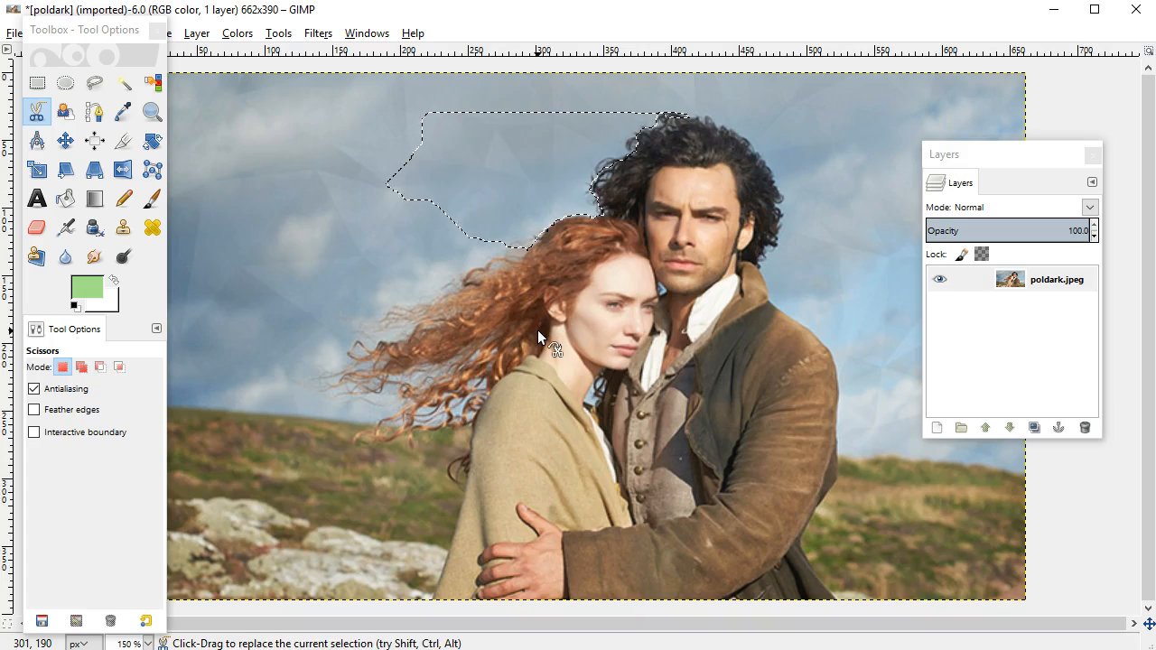
{"action": "left_click", "coordinate": [65, 112]}
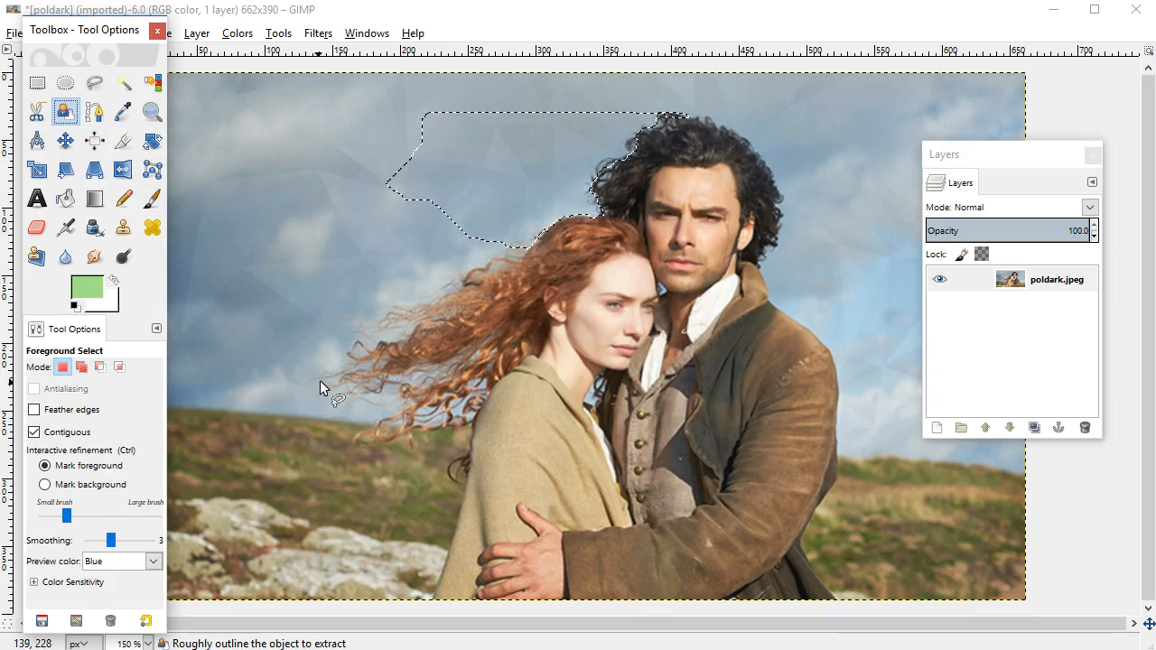
{"action": "left_click", "coordinate": [37, 83]}
{"action": "left_click", "coordinate": [381, 222]}
Roughly outline the couple with Foreground Select, keeping all the hair inside and closing the loop along the photo's lower edge.
{"action": "left_click", "coordinate": [65, 112]}
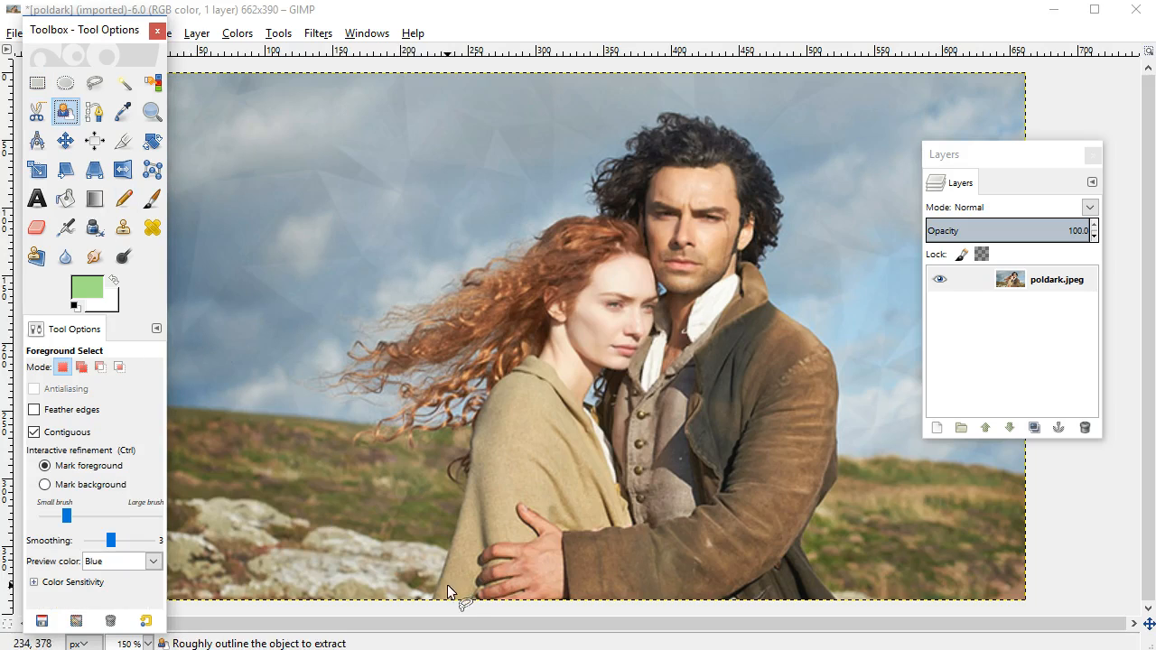
{"action": "left_click", "coordinate": [430, 599]}
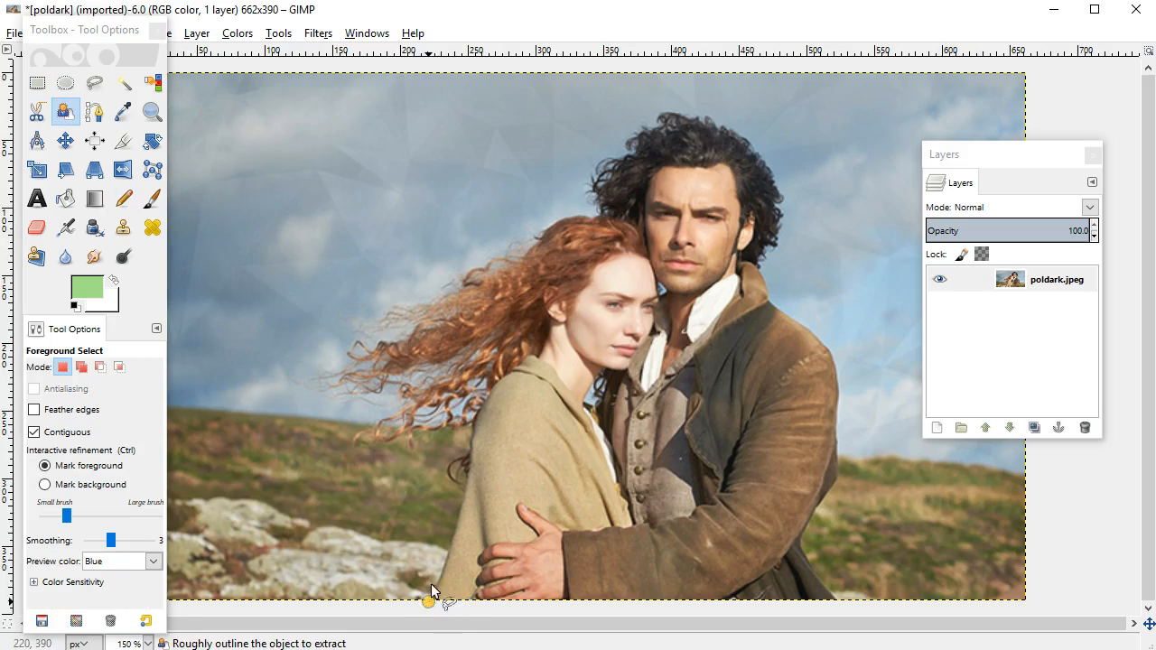
{"action": "left_click", "coordinate": [451, 509]}
{"action": "left_click", "coordinate": [415, 449]}
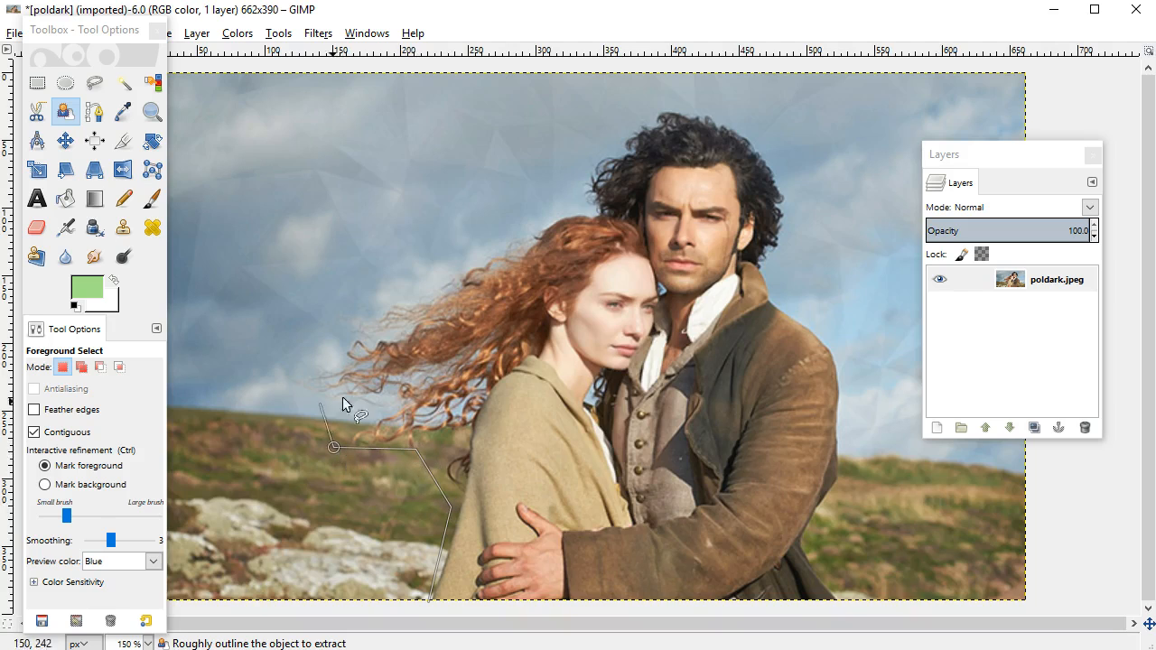
{"action": "left_click", "coordinate": [306, 332]}
{"action": "left_click", "coordinate": [495, 169]}
{"action": "left_click", "coordinate": [750, 93]}
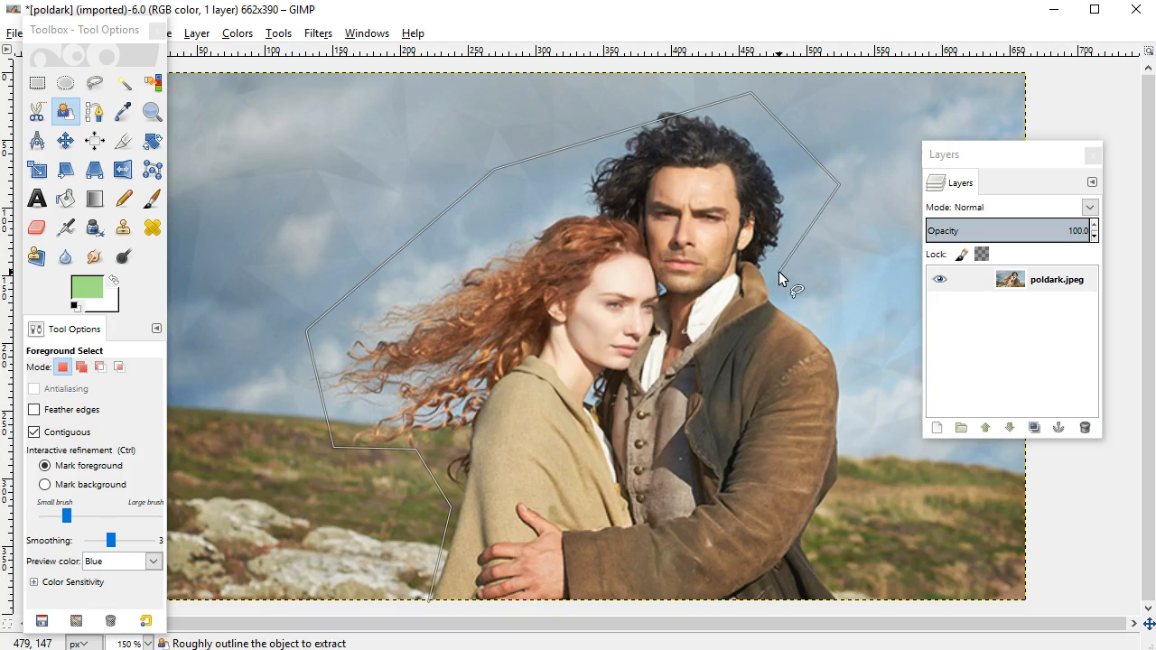
{"action": "left_click", "coordinate": [839, 336]}
{"action": "left_click", "coordinate": [870, 469]}
{"action": "left_click", "coordinate": [823, 546]}
{"action": "left_click", "coordinate": [858, 595]}
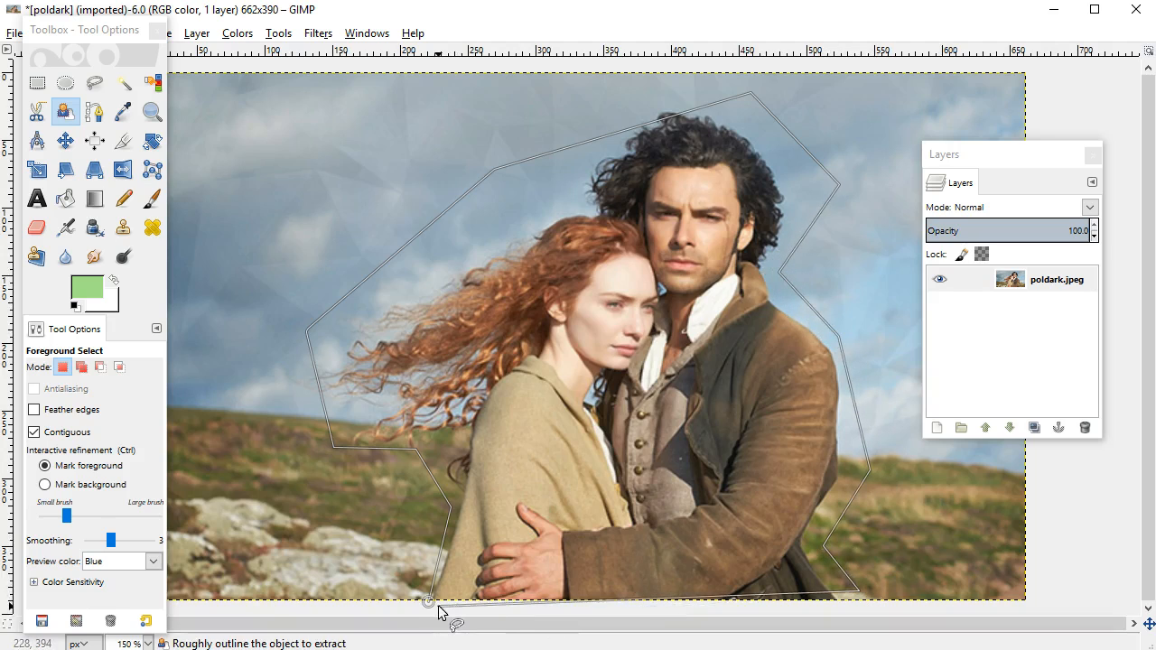
{"action": "left_click", "coordinate": [432, 600]}
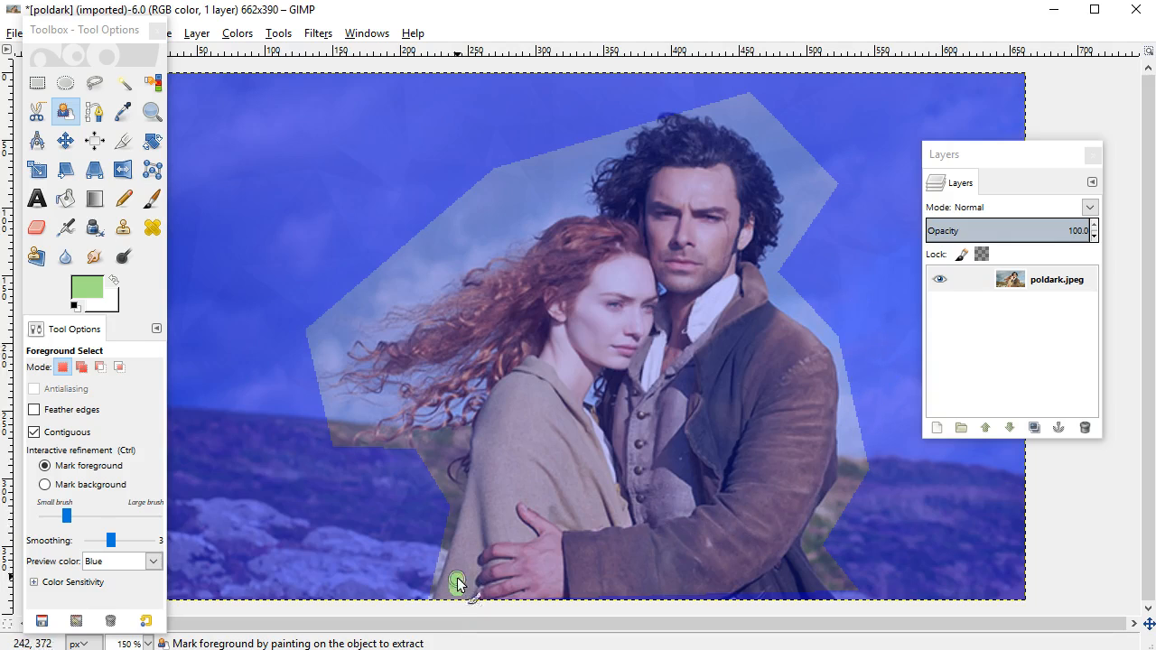
Mark the couple as foreground with strokes through their hair, faces and clothes, and accept the resulting selection.
{"action": "left_click_drag", "start_coordinate": [457, 585], "coordinate": [477, 542]}
{"action": "mouse_move", "coordinate": [518, 358]}
{"action": "left_mouse_down"}
{"action": "mouse_move", "coordinate": [476, 332]}
{"action": "mouse_move", "coordinate": [448, 336]}
{"action": "mouse_move", "coordinate": [566, 252]}
{"action": "mouse_move", "coordinate": [621, 237]}
{"action": "mouse_move", "coordinate": [639, 187]}
{"action": "left_mouse_up"}
{"action": "mouse_move", "coordinate": [699, 154]}
{"action": "left_mouse_down"}
{"action": "mouse_move", "coordinate": [749, 195]}
{"action": "mouse_move", "coordinate": [737, 226]}
{"action": "mouse_move", "coordinate": [761, 331]}
{"action": "mouse_move", "coordinate": [807, 402]}
{"action": "mouse_move", "coordinate": [789, 571]}
{"action": "mouse_move", "coordinate": [698, 594]}
{"action": "mouse_move", "coordinate": [671, 468]}
{"action": "mouse_move", "coordinate": [691, 244]}
{"action": "mouse_move", "coordinate": [568, 294]}
{"action": "left_mouse_up"}
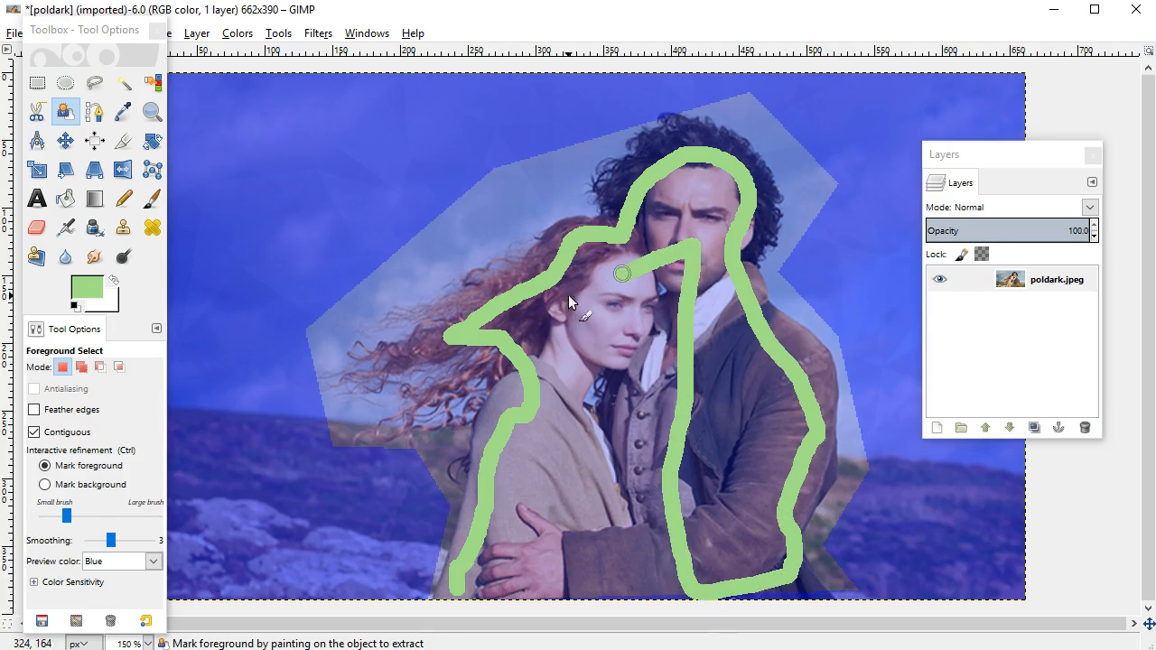
{"action": "mouse_move", "coordinate": [618, 332]}
{"action": "left_mouse_down"}
{"action": "mouse_move", "coordinate": [666, 379]}
{"action": "mouse_move", "coordinate": [678, 411]}
{"action": "mouse_move", "coordinate": [616, 446]}
{"action": "mouse_move", "coordinate": [582, 450]}
{"action": "mouse_move", "coordinate": [578, 439]}
{"action": "mouse_move", "coordinate": [504, 487]}
{"action": "mouse_move", "coordinate": [606, 541]}
{"action": "mouse_move", "coordinate": [747, 458]}
{"action": "mouse_move", "coordinate": [753, 411]}
{"action": "mouse_move", "coordinate": [567, 527]}
{"action": "mouse_move", "coordinate": [520, 575]}
{"action": "mouse_move", "coordinate": [471, 594]}
{"action": "mouse_move", "coordinate": [448, 589]}
{"action": "mouse_move", "coordinate": [532, 548]}
{"action": "mouse_move", "coordinate": [635, 538]}
{"action": "left_mouse_up"}
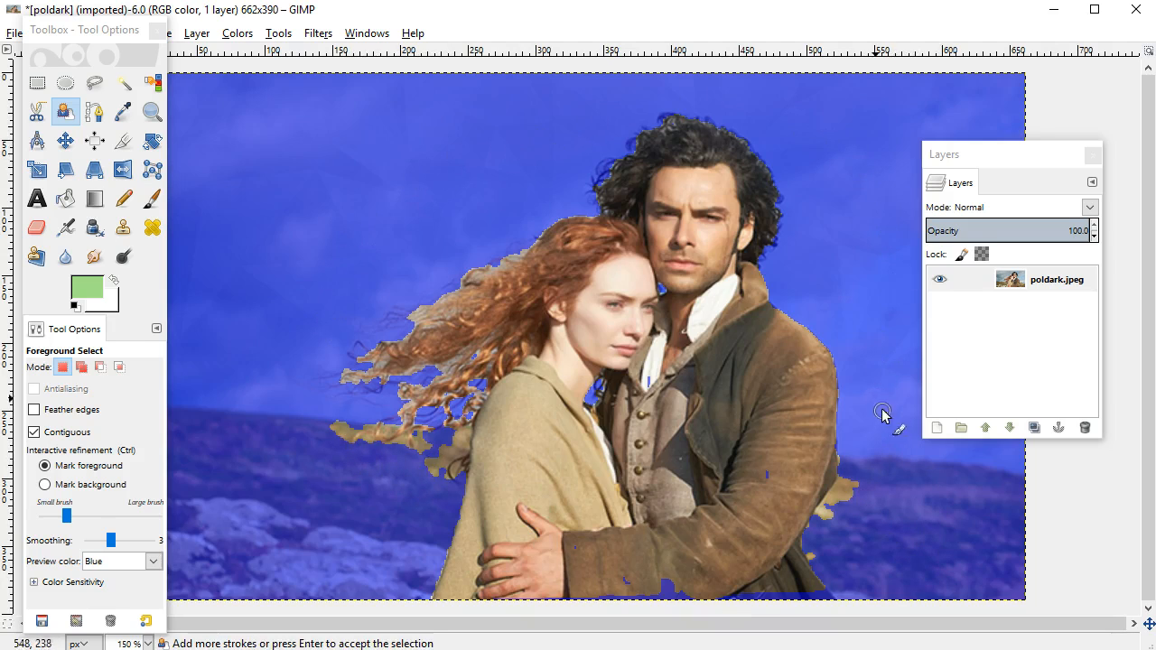
{"action": "key", "text": "Return"}
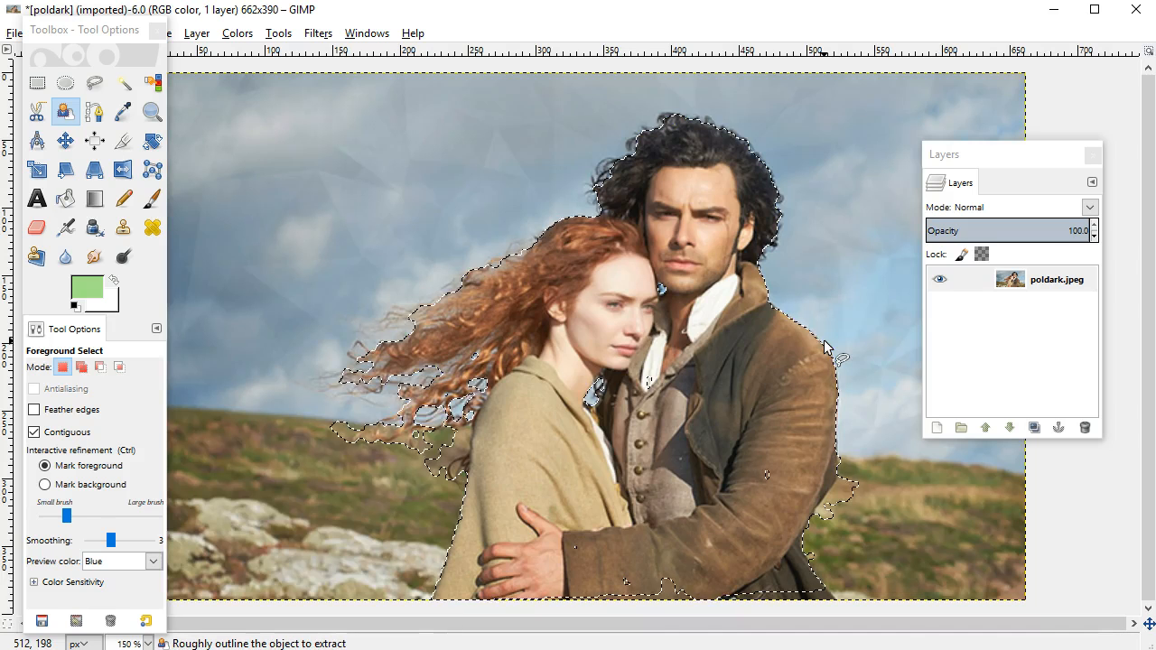
Try deleting the selected couple, undo that, invert the selection and delete the background around them instead.
{"action": "key", "text": "Delete"}
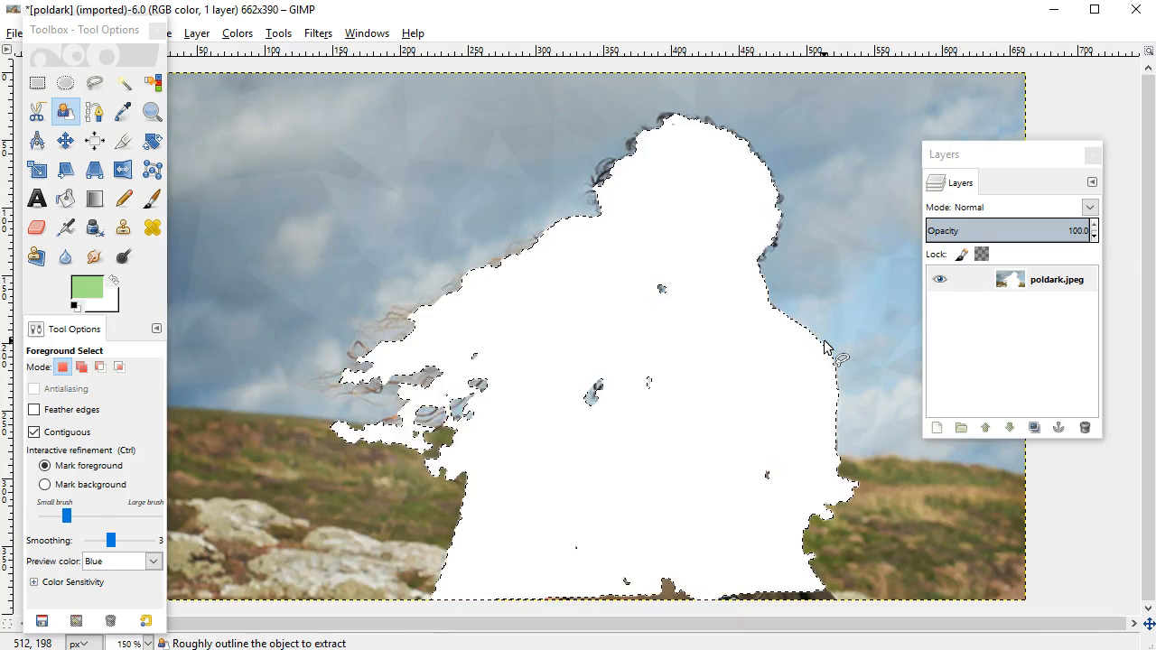
{"action": "key", "text": "Return"}
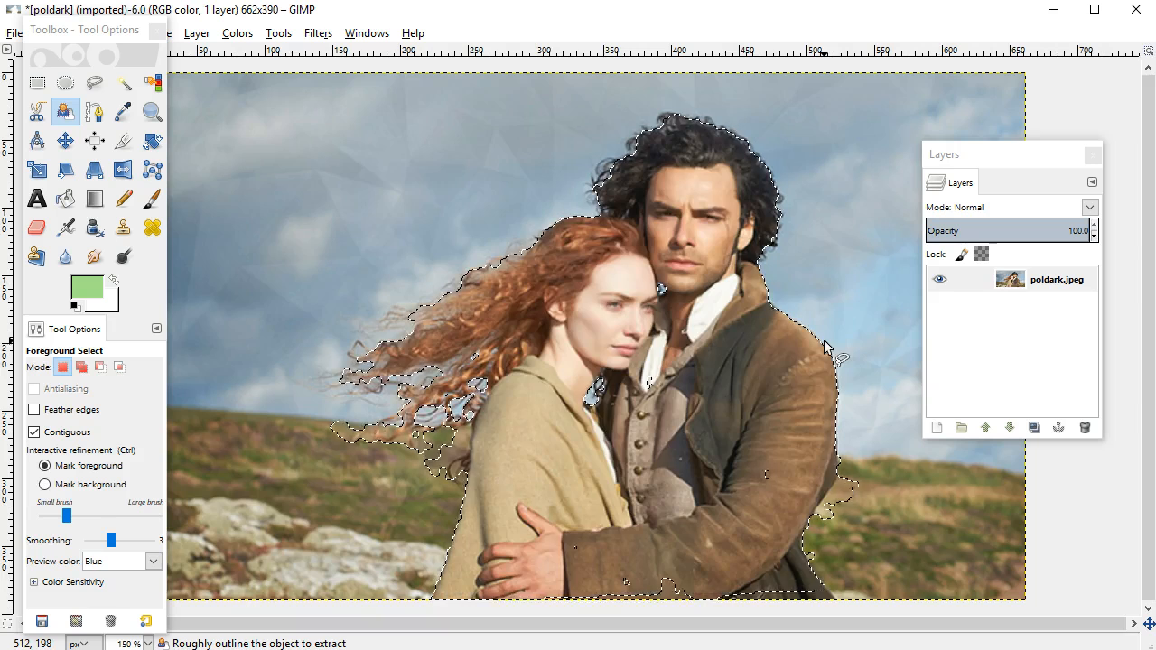
{"action": "left_click_drag", "start_coordinate": [117, 39], "coordinate": [80, 107]}
{"action": "left_click", "coordinate": [80, 34]}
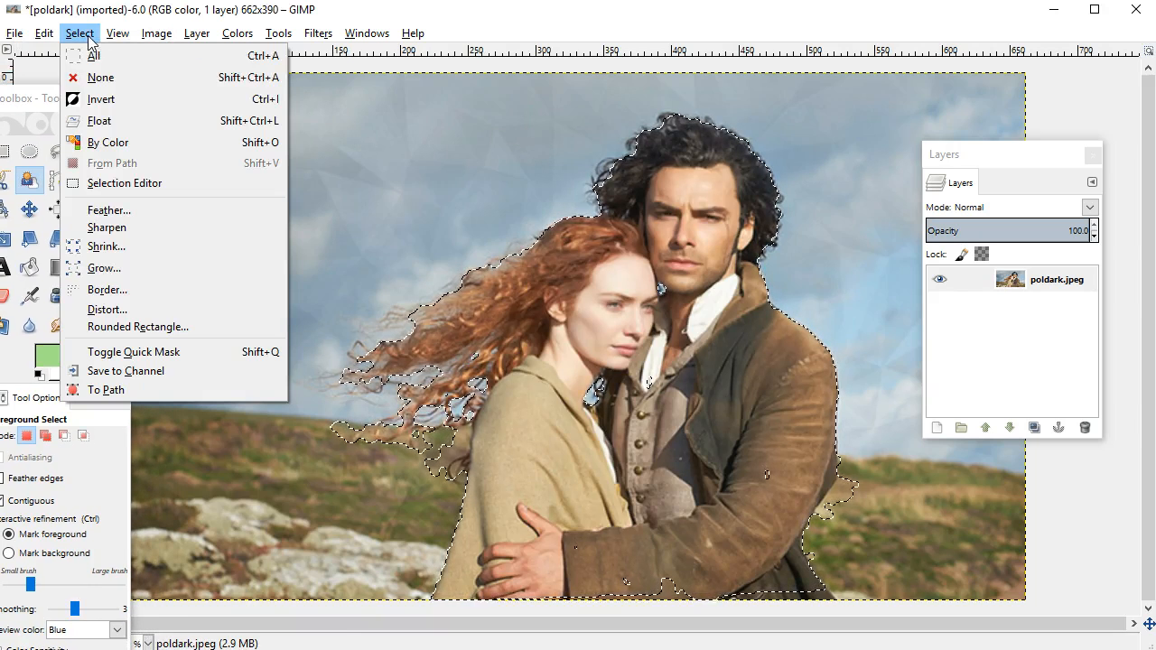
{"action": "left_click", "coordinate": [106, 101]}
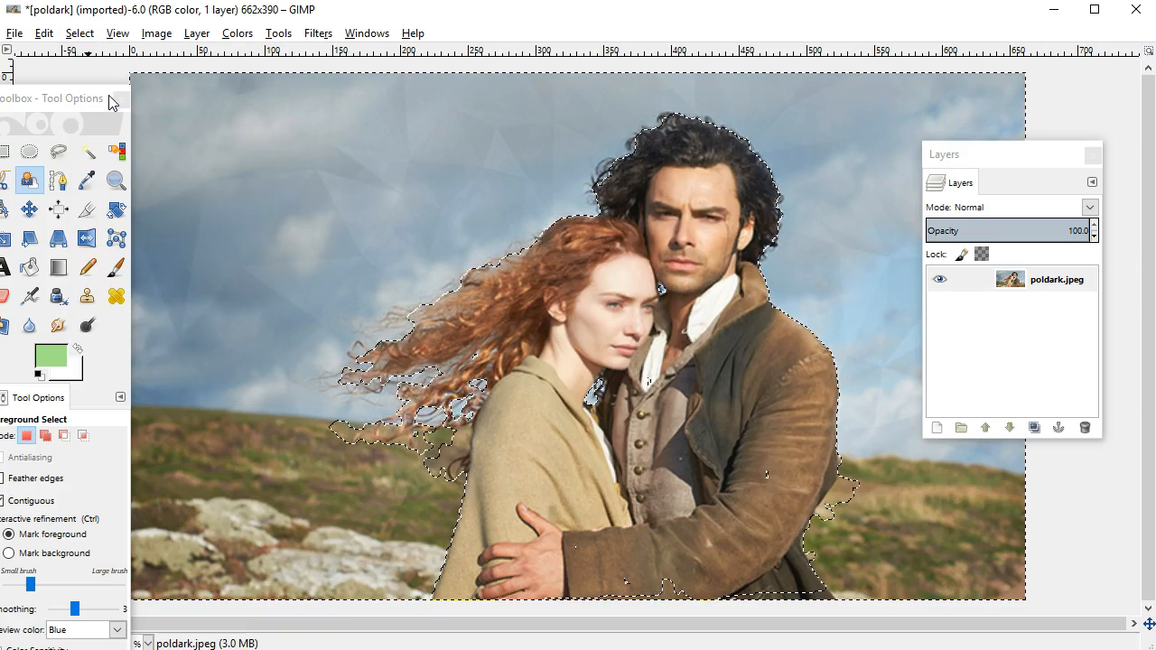
{"action": "key", "text": "Delete"}
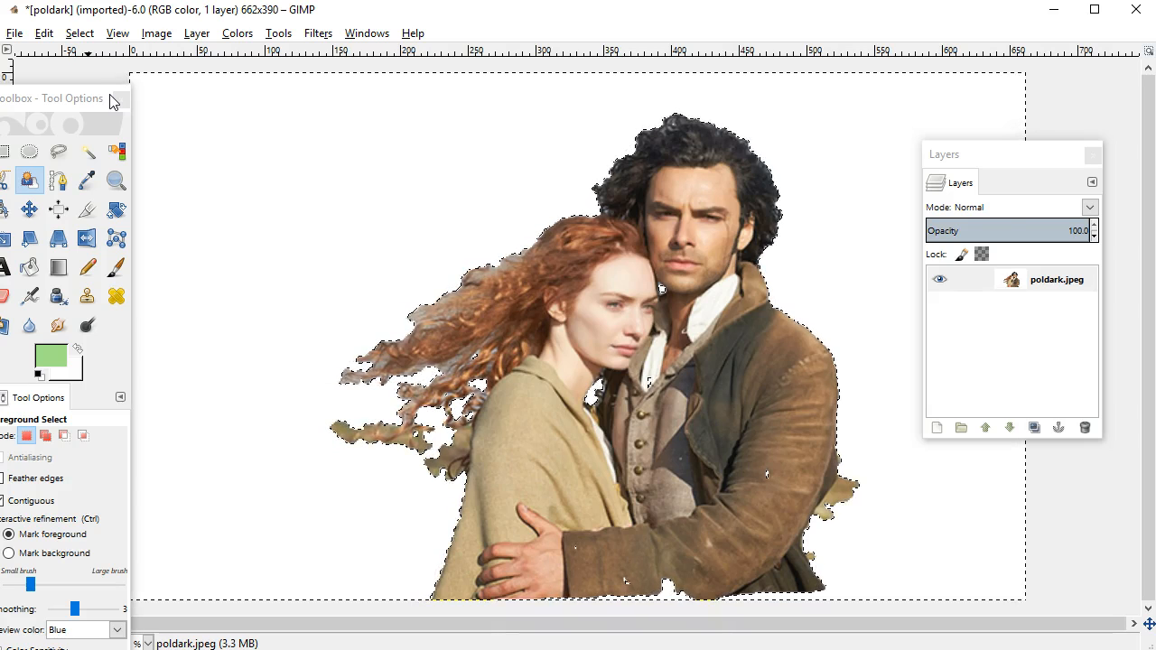
Undo the background deletion and the selection to restore the original photo.
{"action": "left_click", "coordinate": [38, 185]}
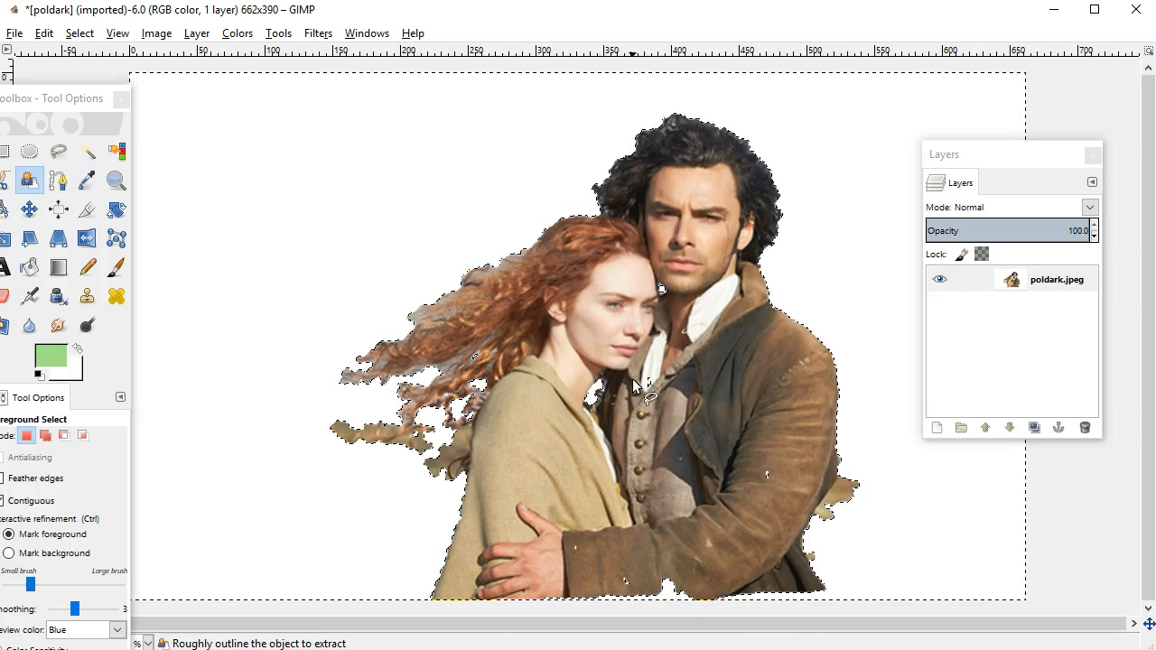
{"action": "key", "text": "ctrl"}
{"action": "key", "text": "Escape"}
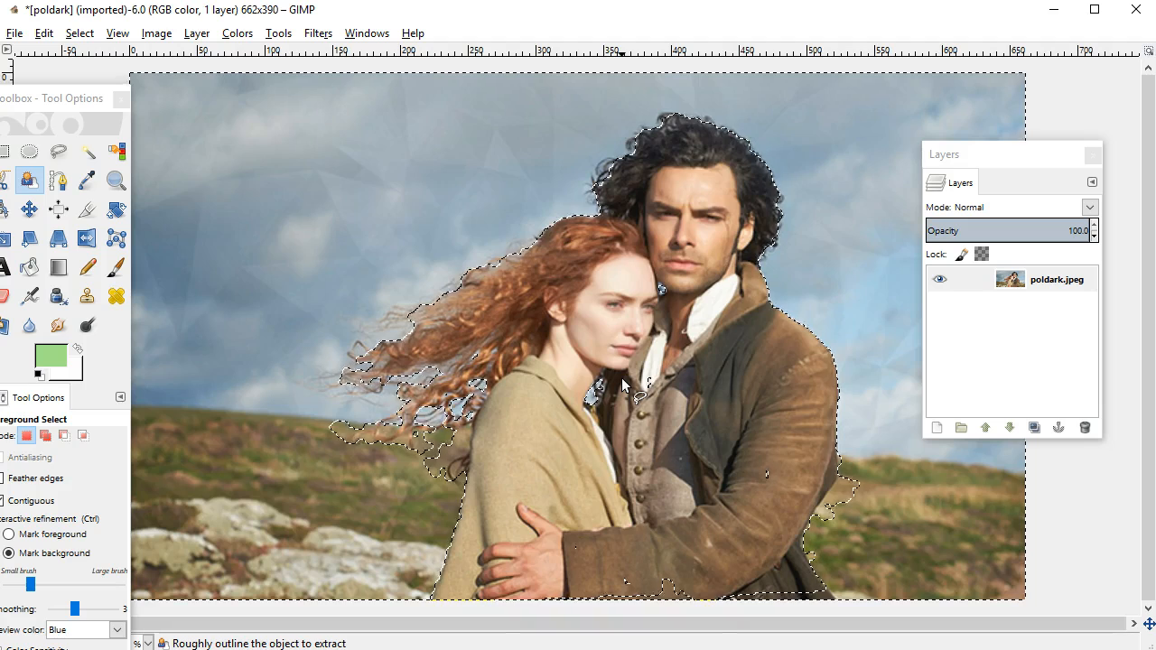
{"action": "key", "text": "ctrl"}
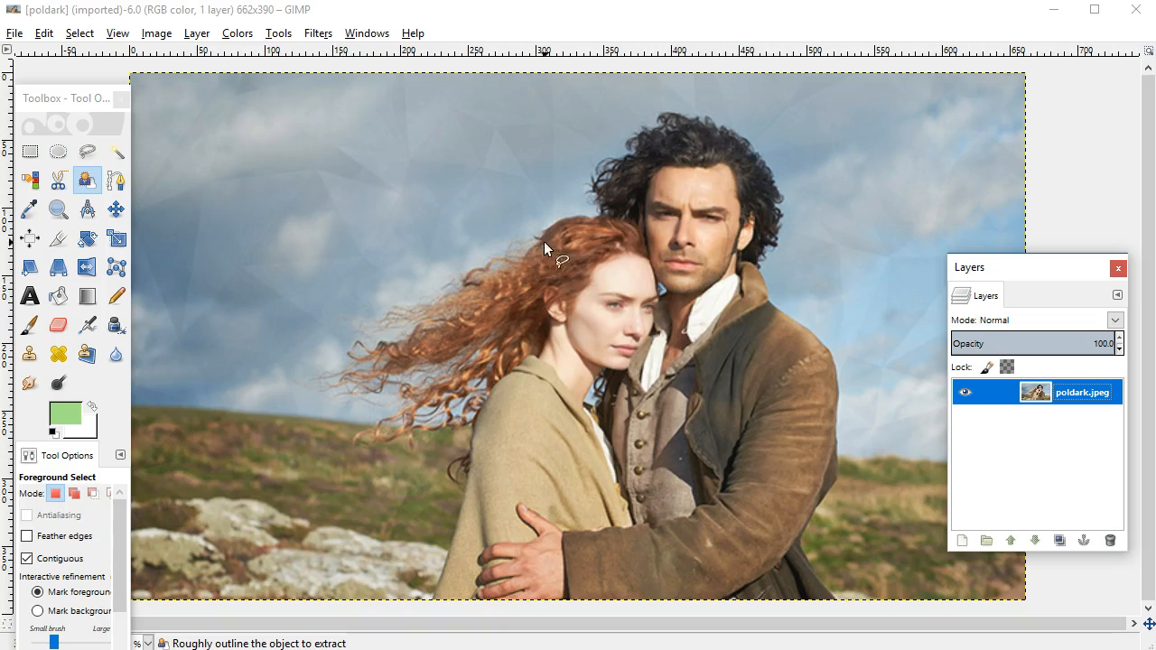
Add an alpha channel to the poldark.jpeg layer.
{"action": "left_click", "coordinate": [153, 36]}
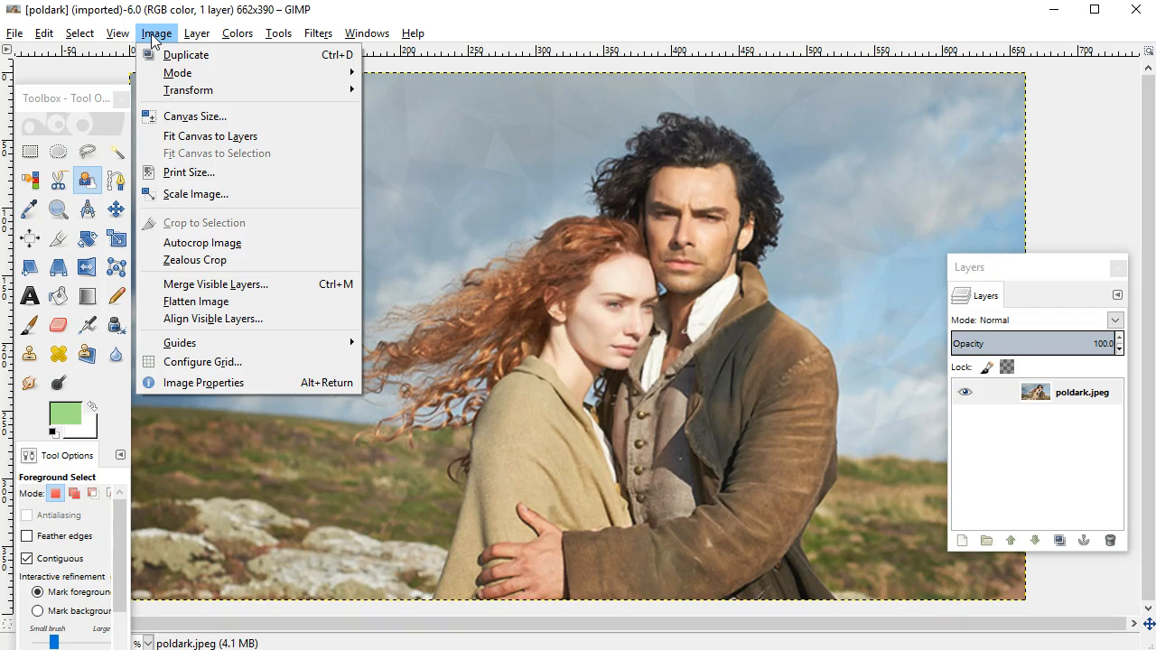
{"action": "mouse_move", "coordinate": [198, 38]}
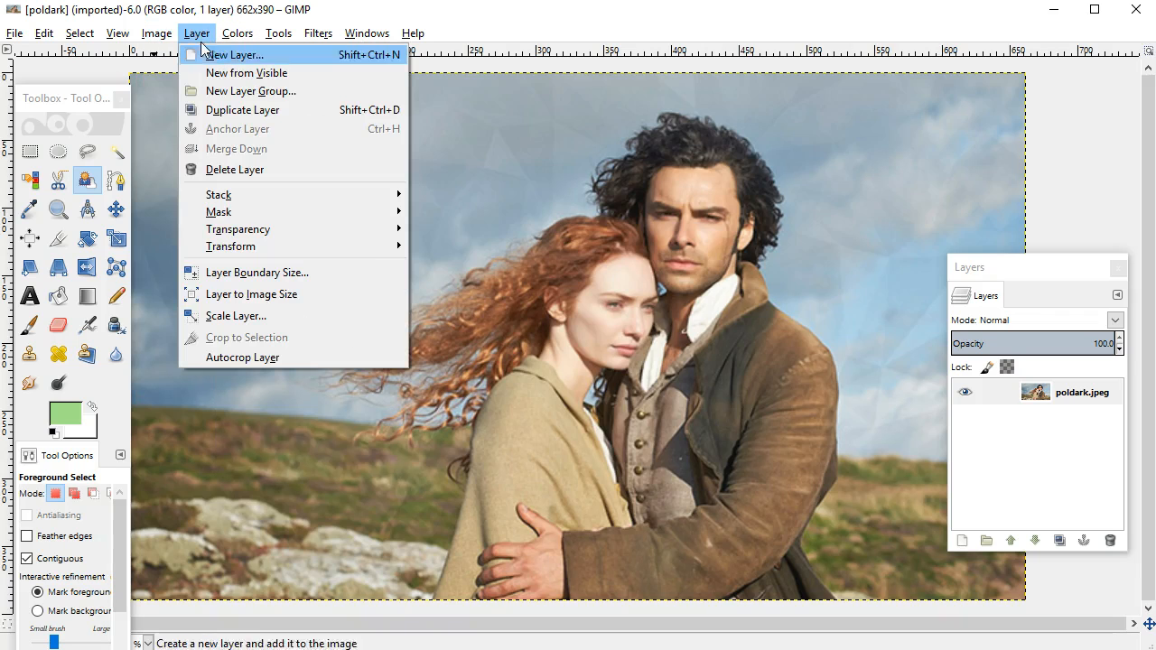
{"action": "mouse_move", "coordinate": [247, 226]}
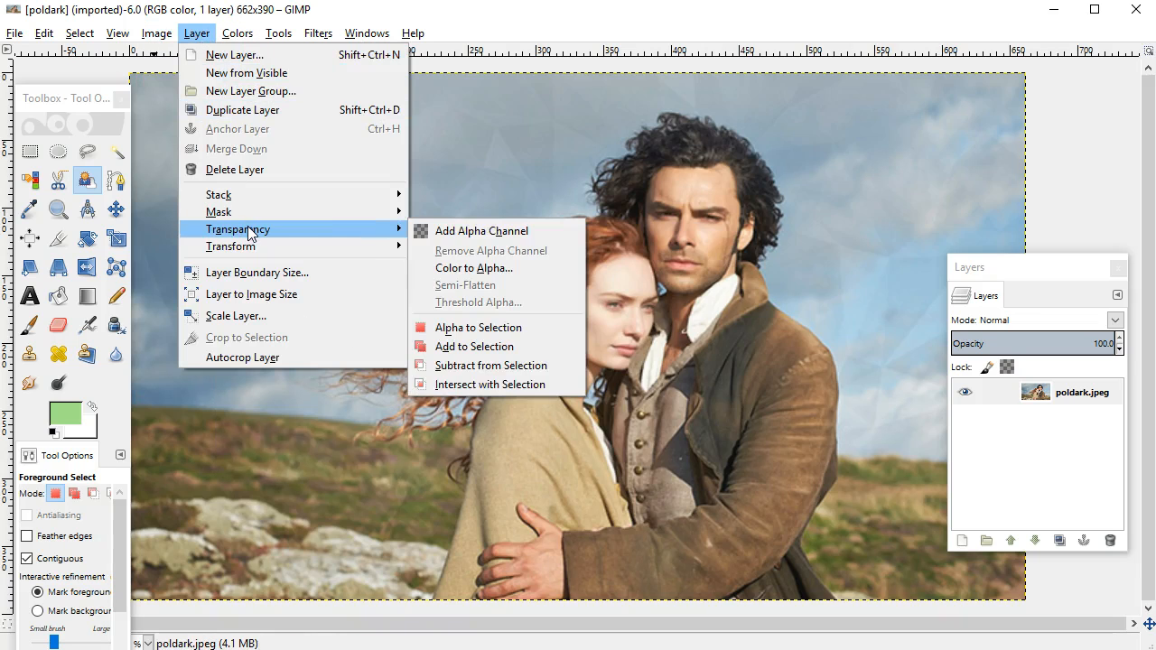
{"action": "left_click", "coordinate": [444, 236]}
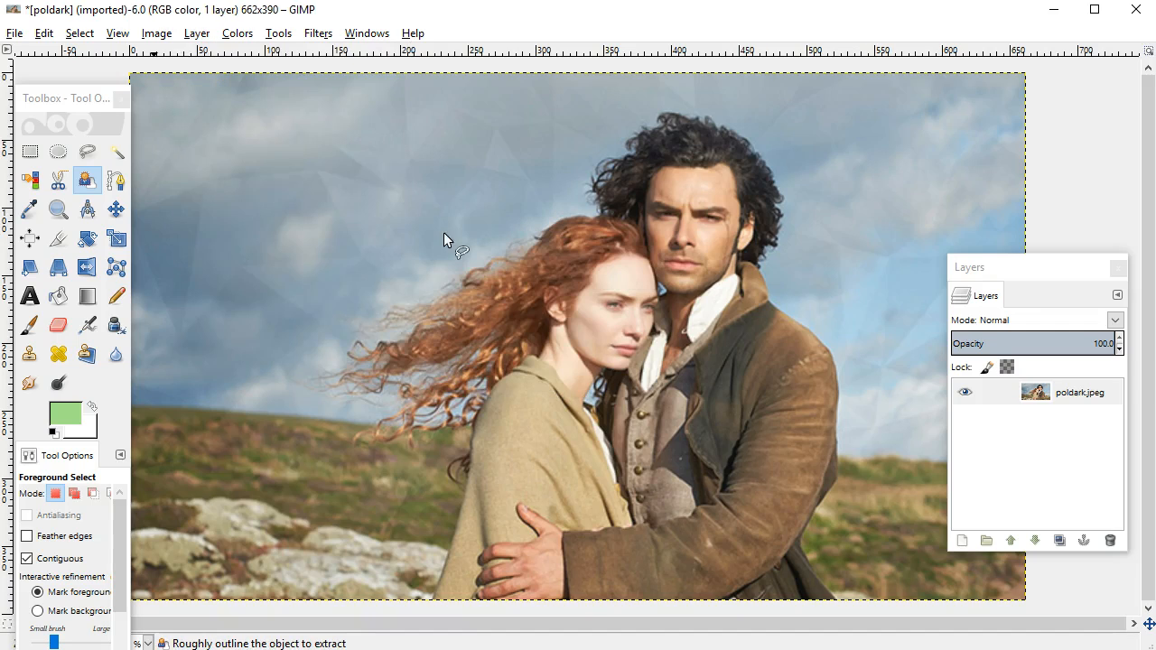
Delete two rectangular areas beside the couple, a wide one in the sky and a tall one spanning the sky and hillside.
{"action": "left_click", "coordinate": [29, 151]}
{"action": "left_click_drag", "start_coordinate": [187, 124], "coordinate": [436, 267]}
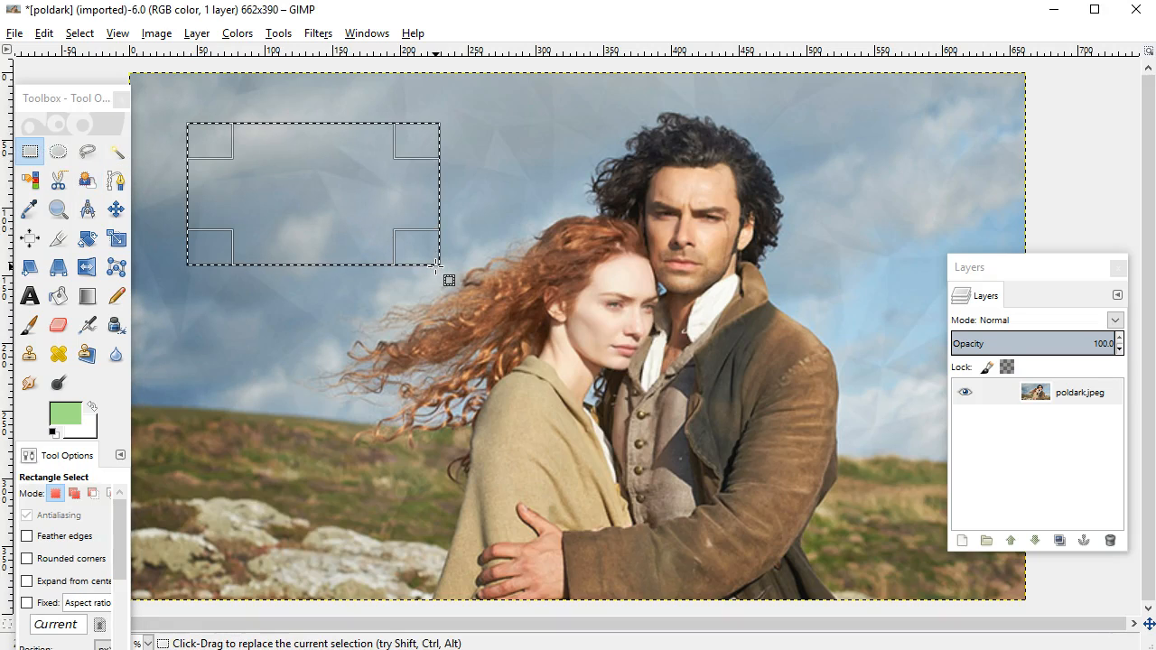
{"action": "key", "text": "Delete"}
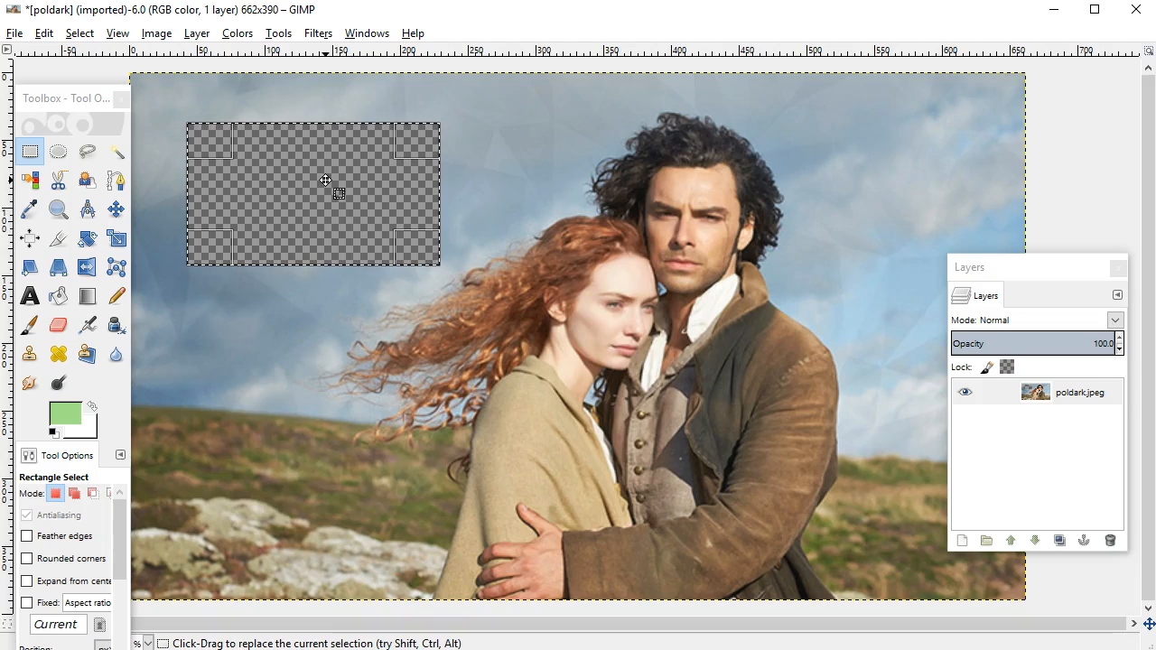
{"action": "left_click_drag", "start_coordinate": [165, 310], "coordinate": [323, 548]}
{"action": "key", "text": "Delete"}
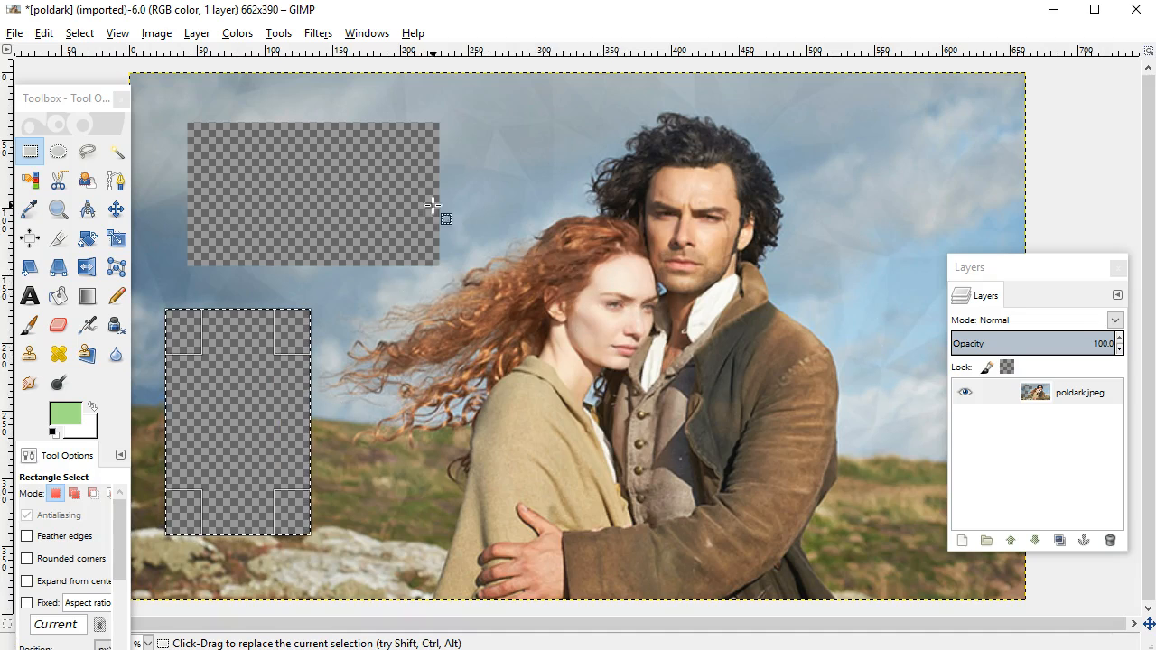
Start exporting the image and open the list of export file types.
{"action": "left_click", "coordinate": [14, 36]}
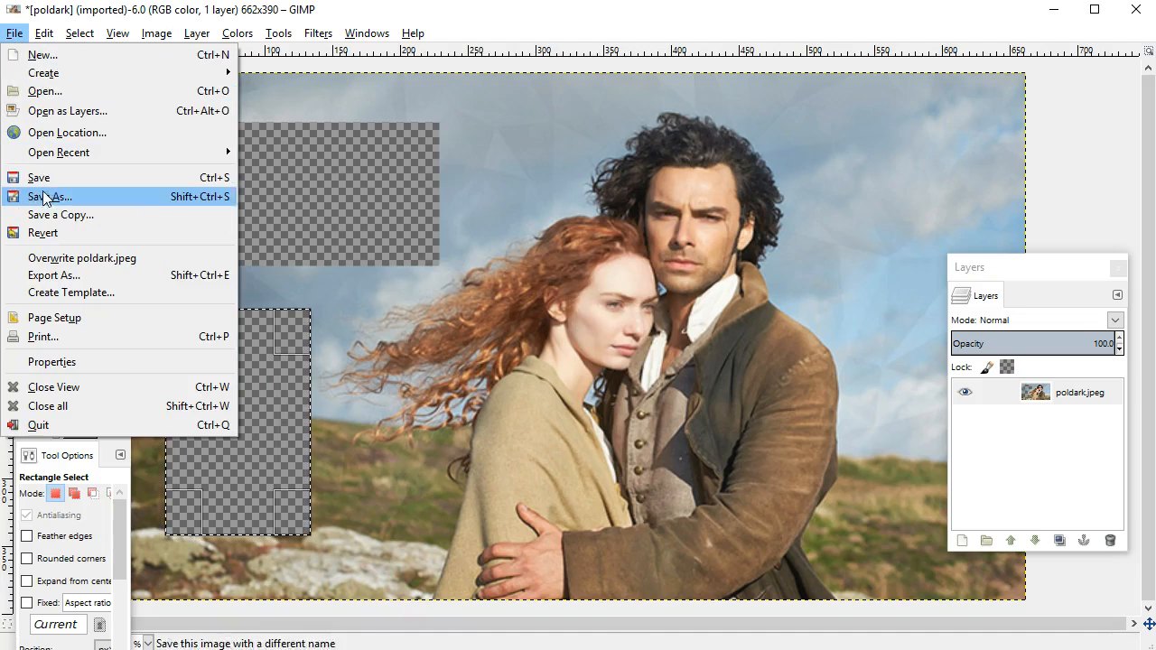
{"action": "left_click", "coordinate": [81, 279]}
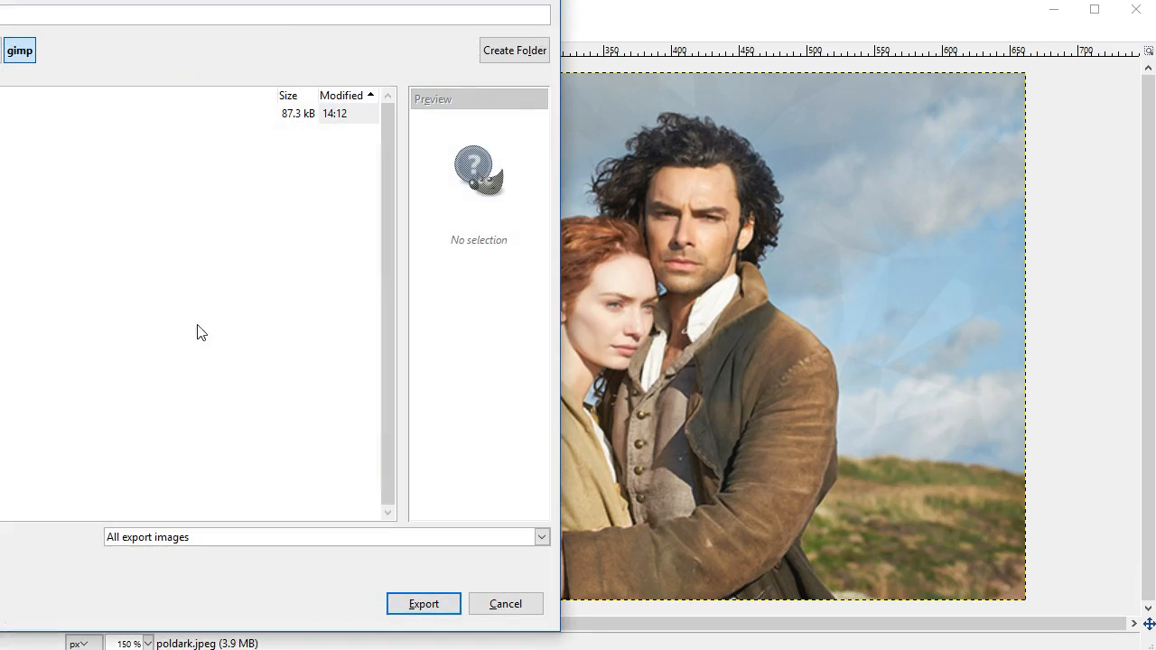
{"action": "left_click", "coordinate": [124, 538]}
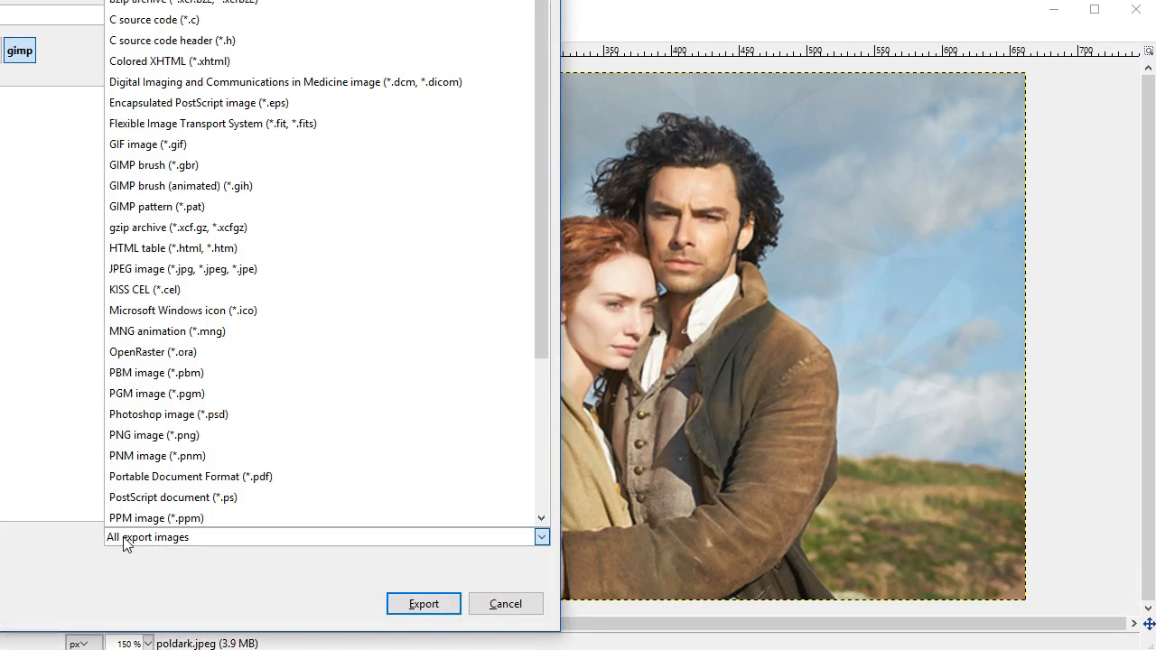